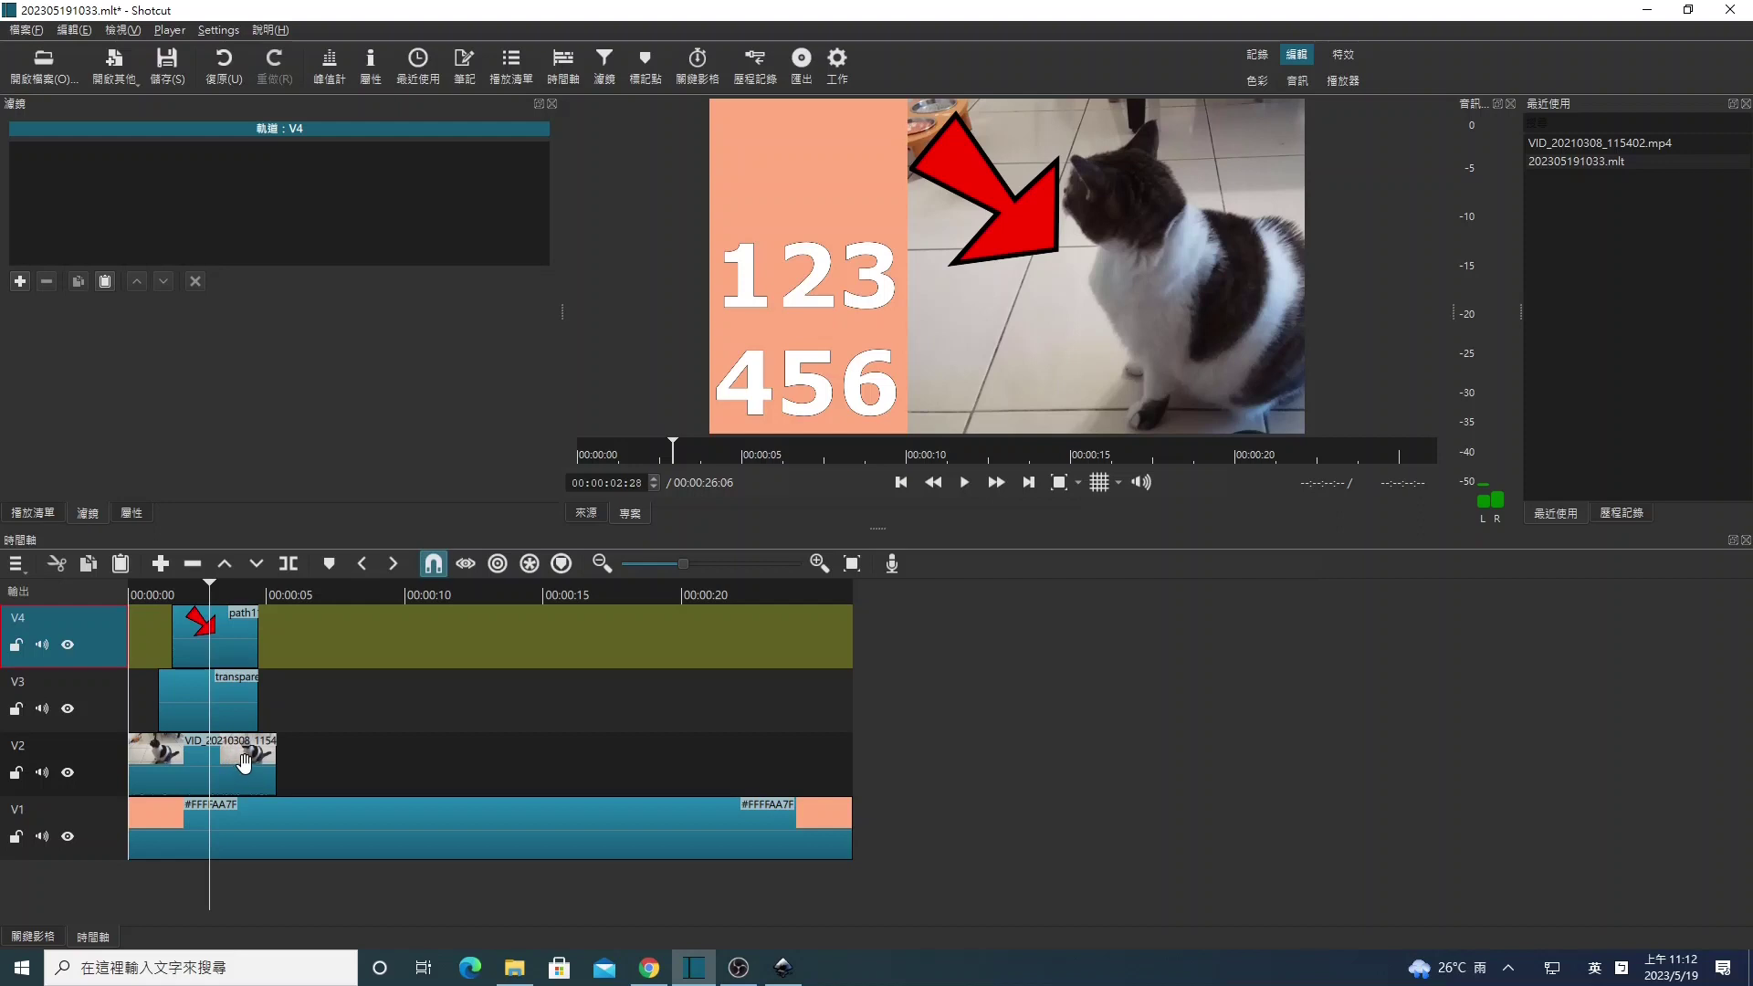
# - Select the cat video clip on track V2 and hide tracks V4, V3 and V1 to isolate it
pyautogui.click(241, 766)
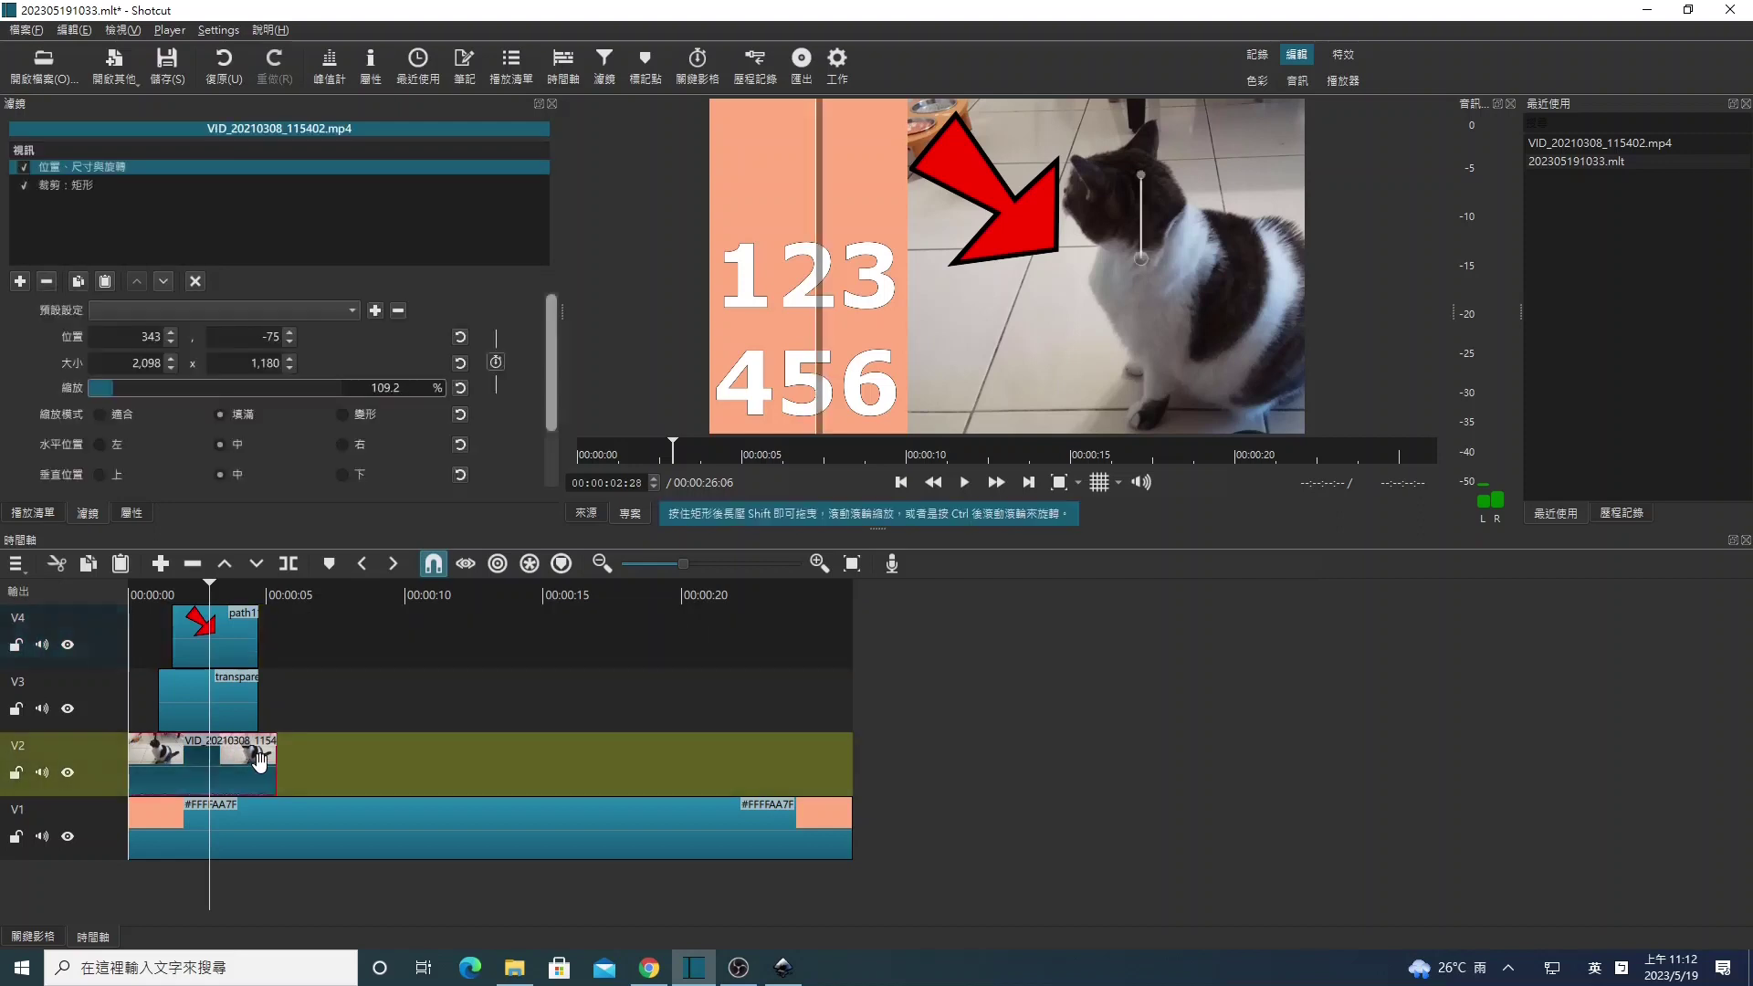
pyautogui.click(67, 645)
pyautogui.click(67, 709)
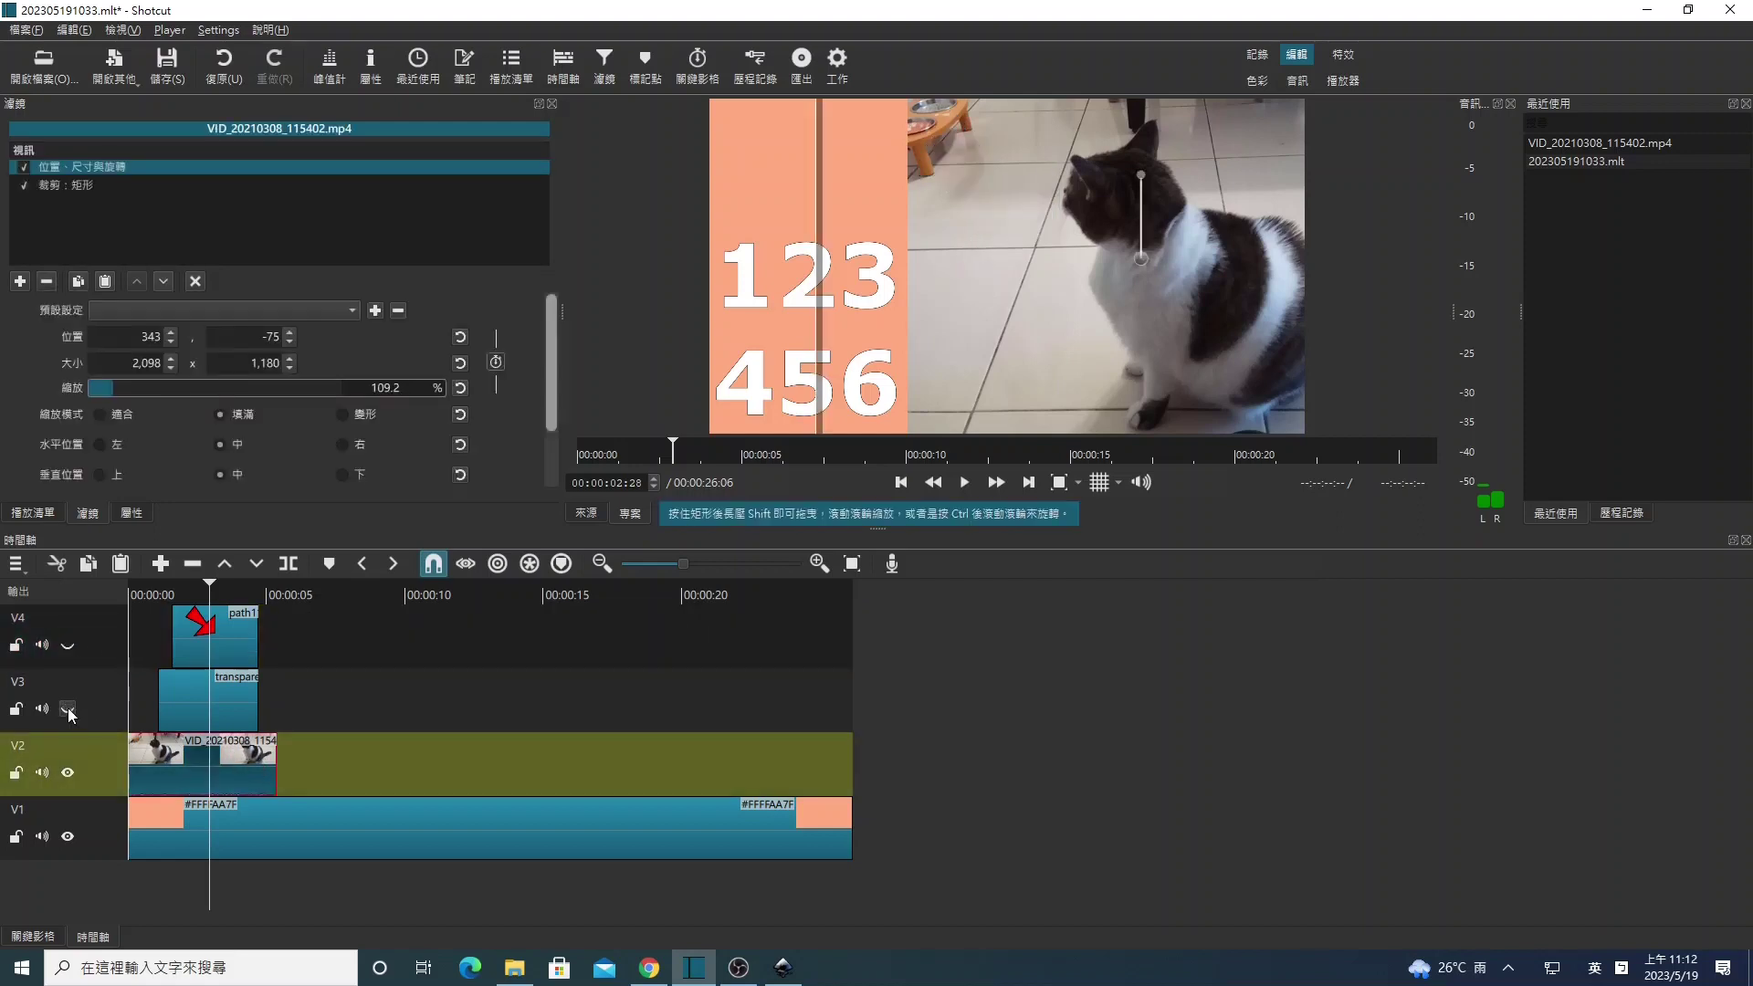
pyautogui.click(68, 837)
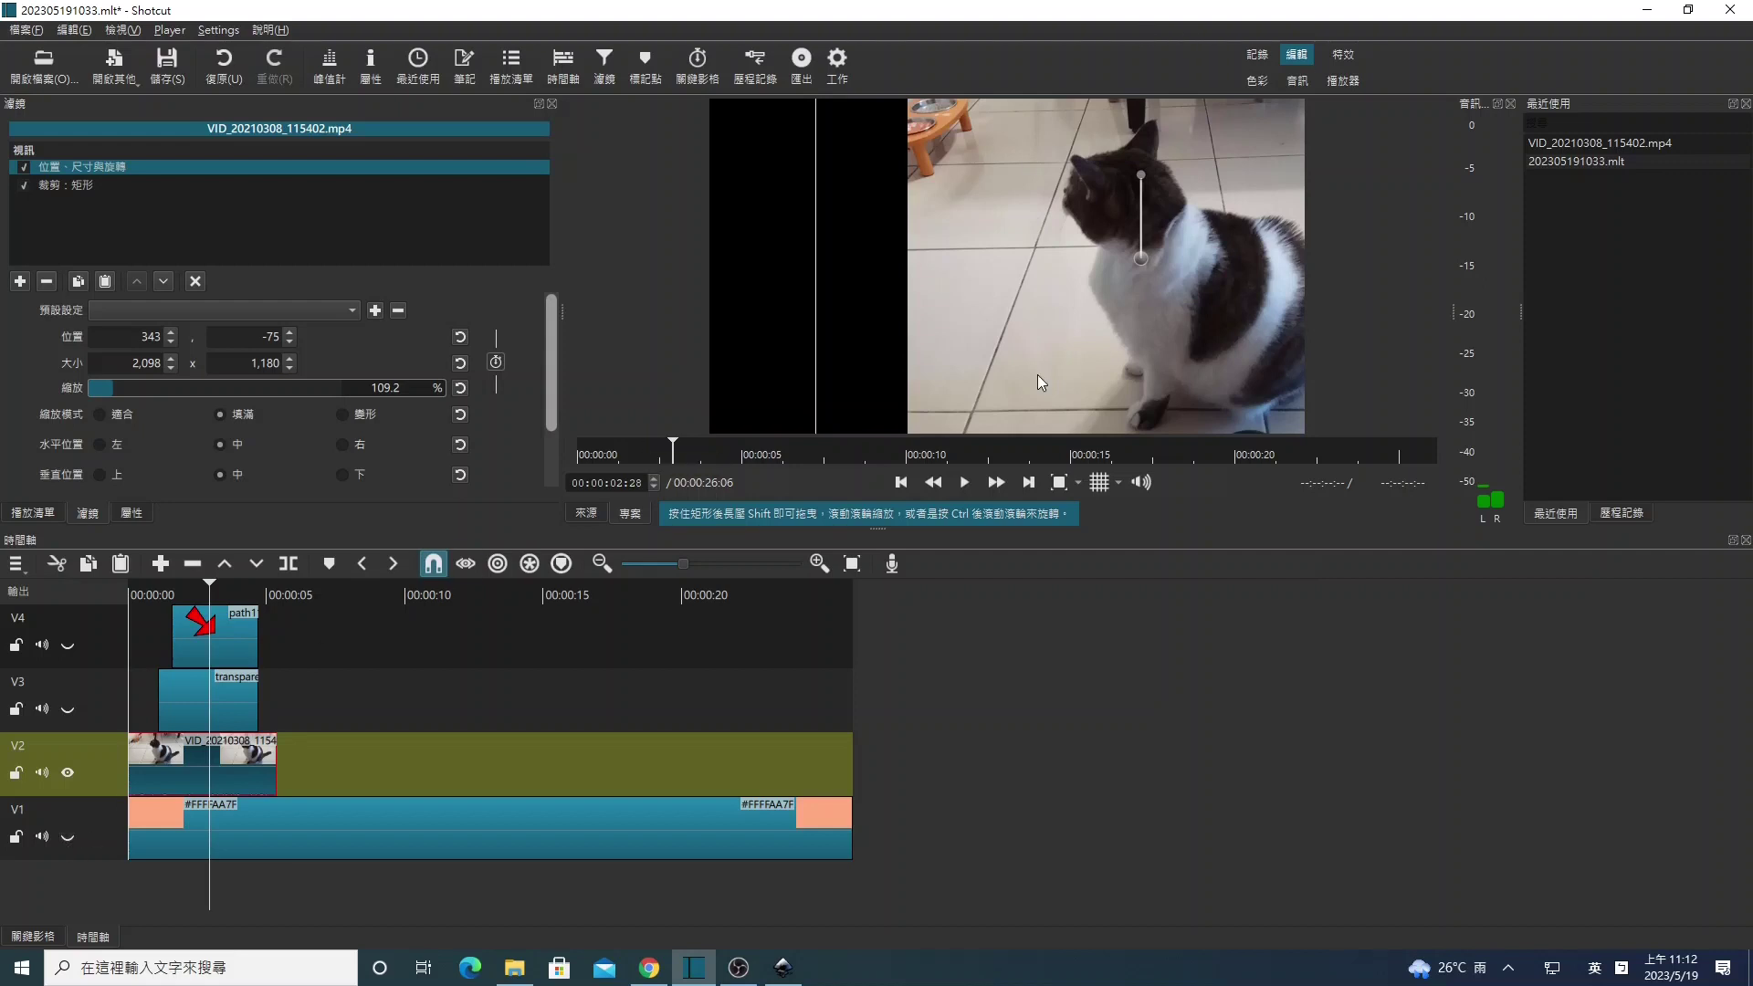
# - Show tracks V1, V3 and V4 again
pyautogui.click(67, 836)
pyautogui.click(68, 709)
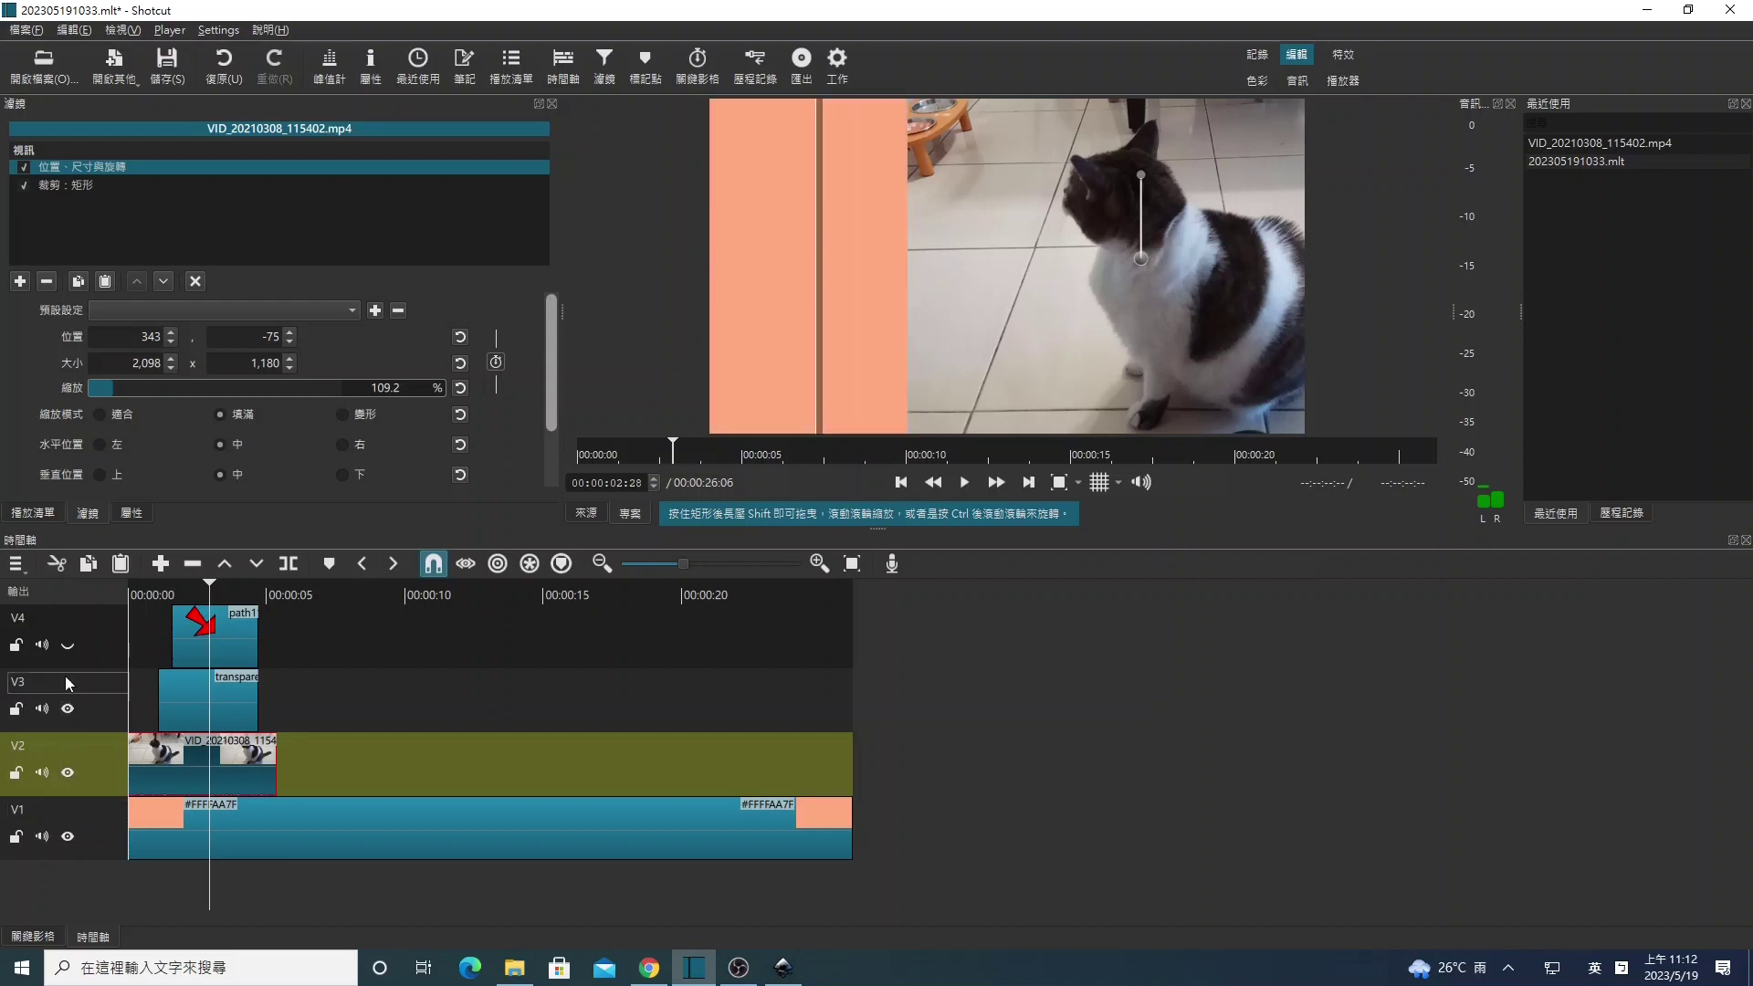
pyautogui.click(67, 644)
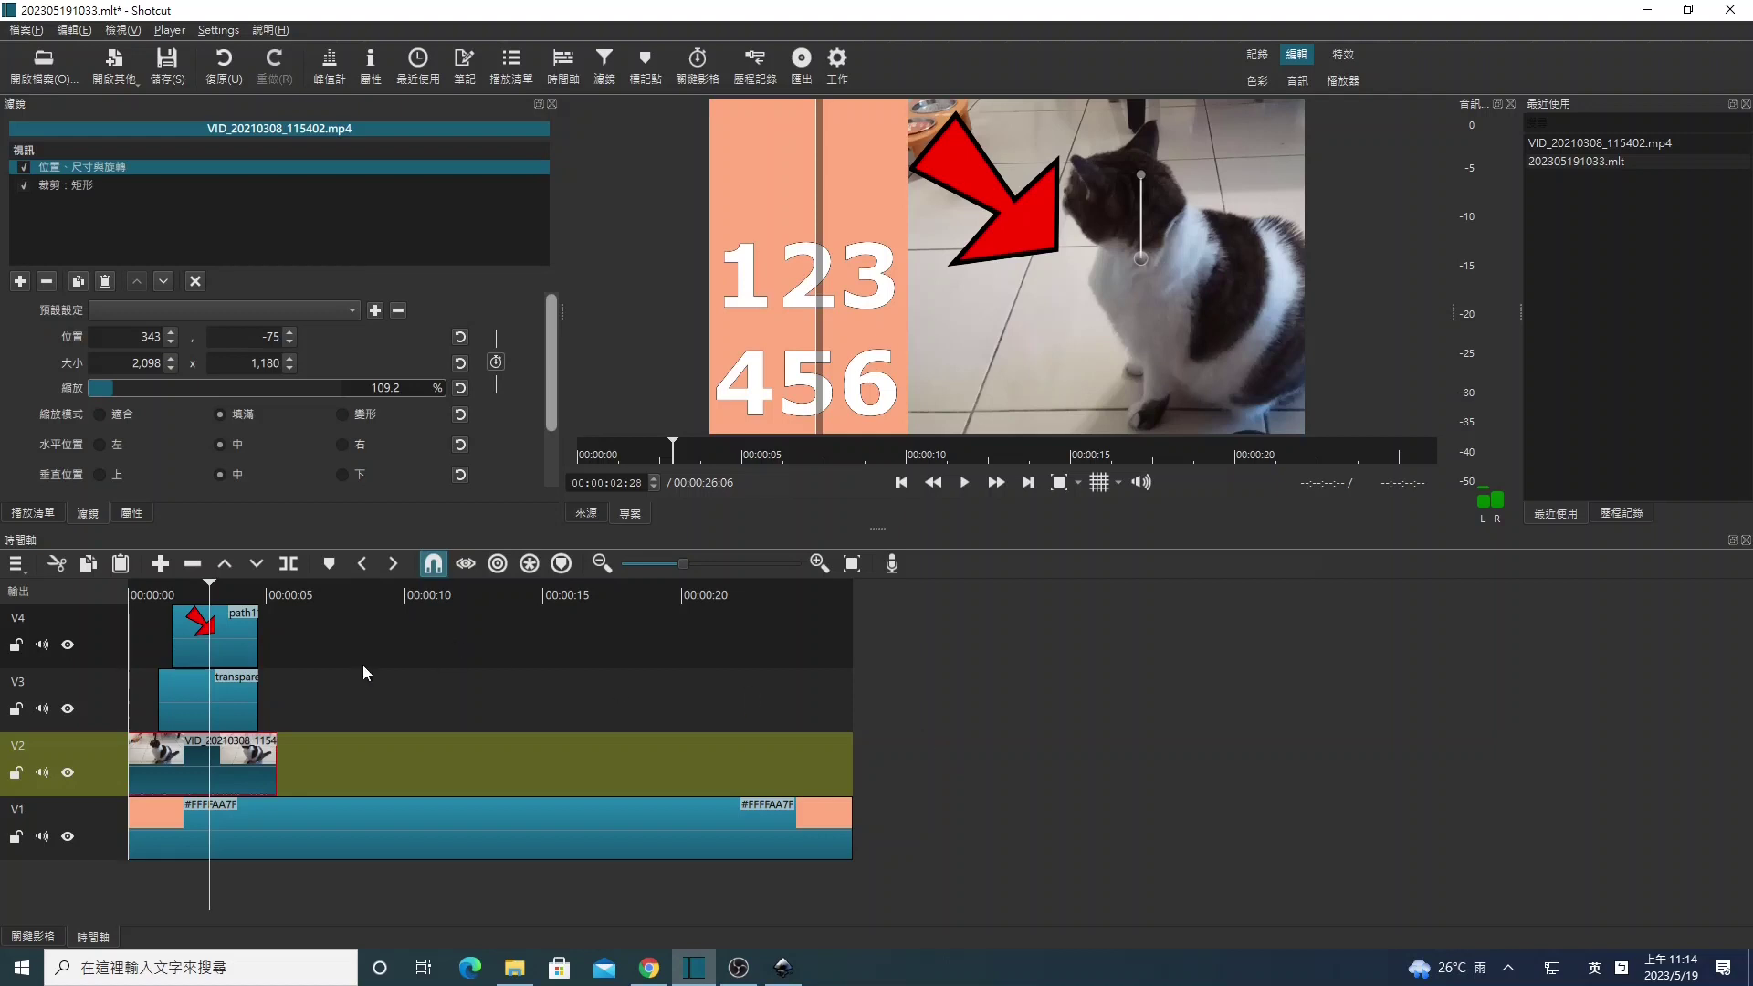
# - Place VID_20210506_153101.mp4 from the playlist on track V2 after the cat clip, leaving a gap between them
pyautogui.click(30, 514)
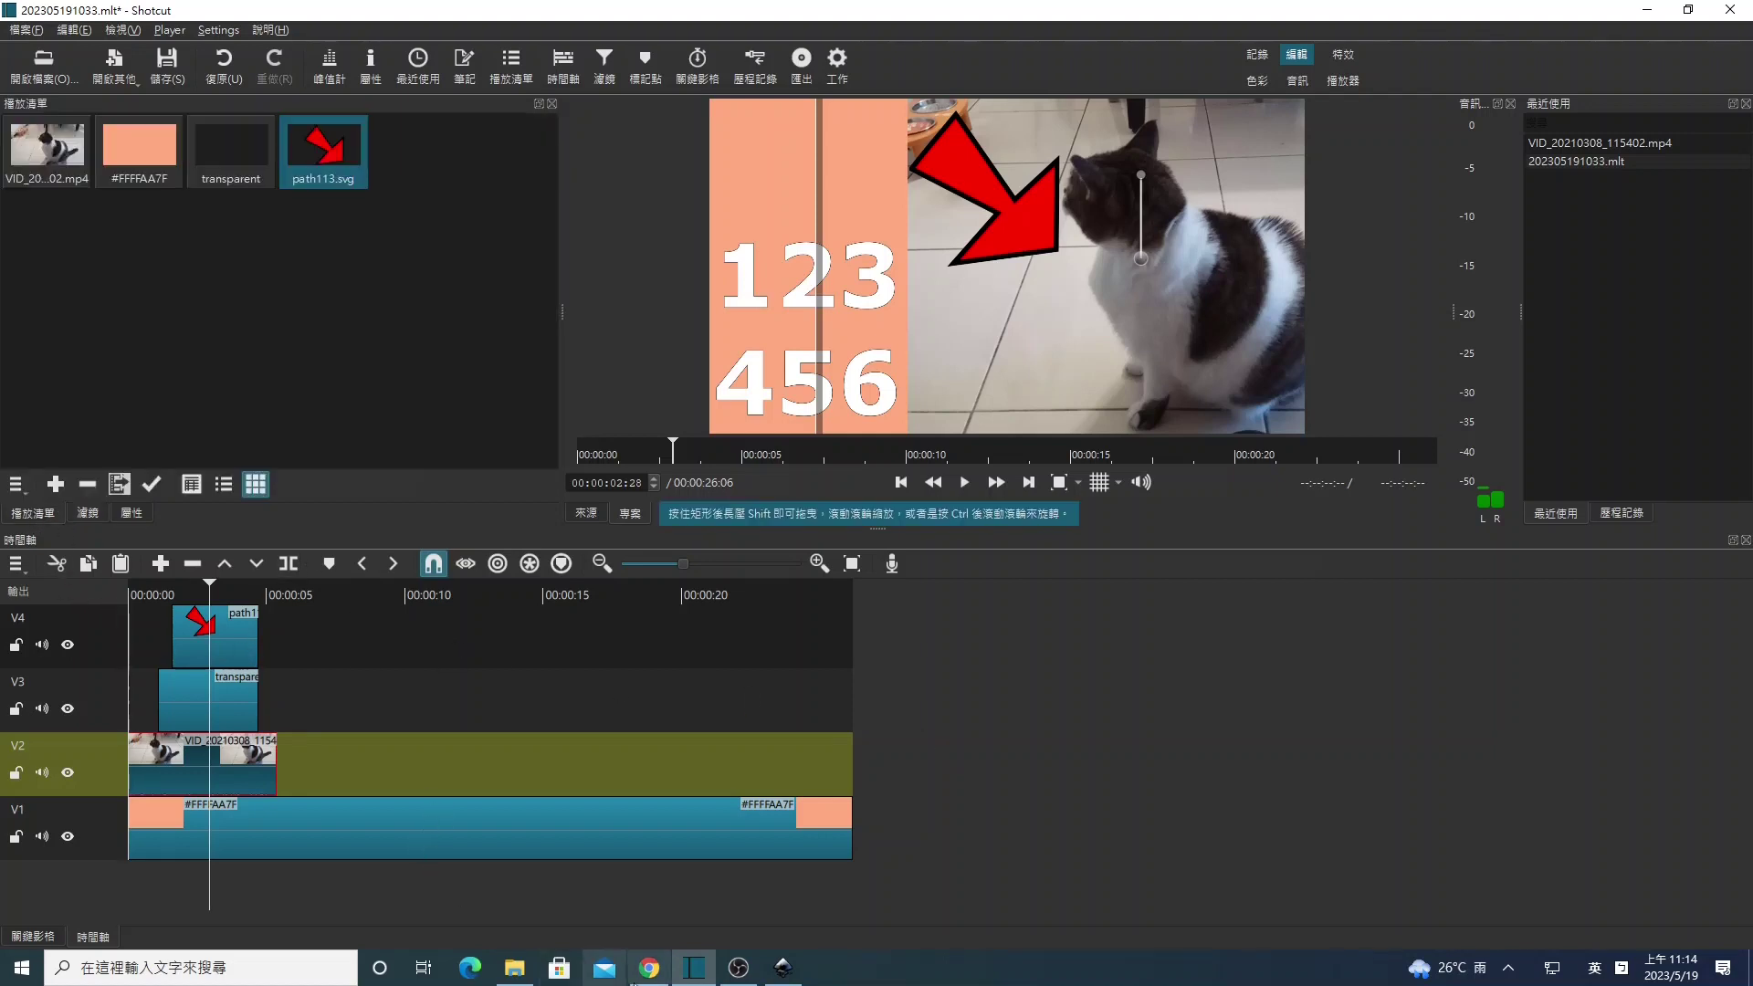
pyautogui.click(515, 967)
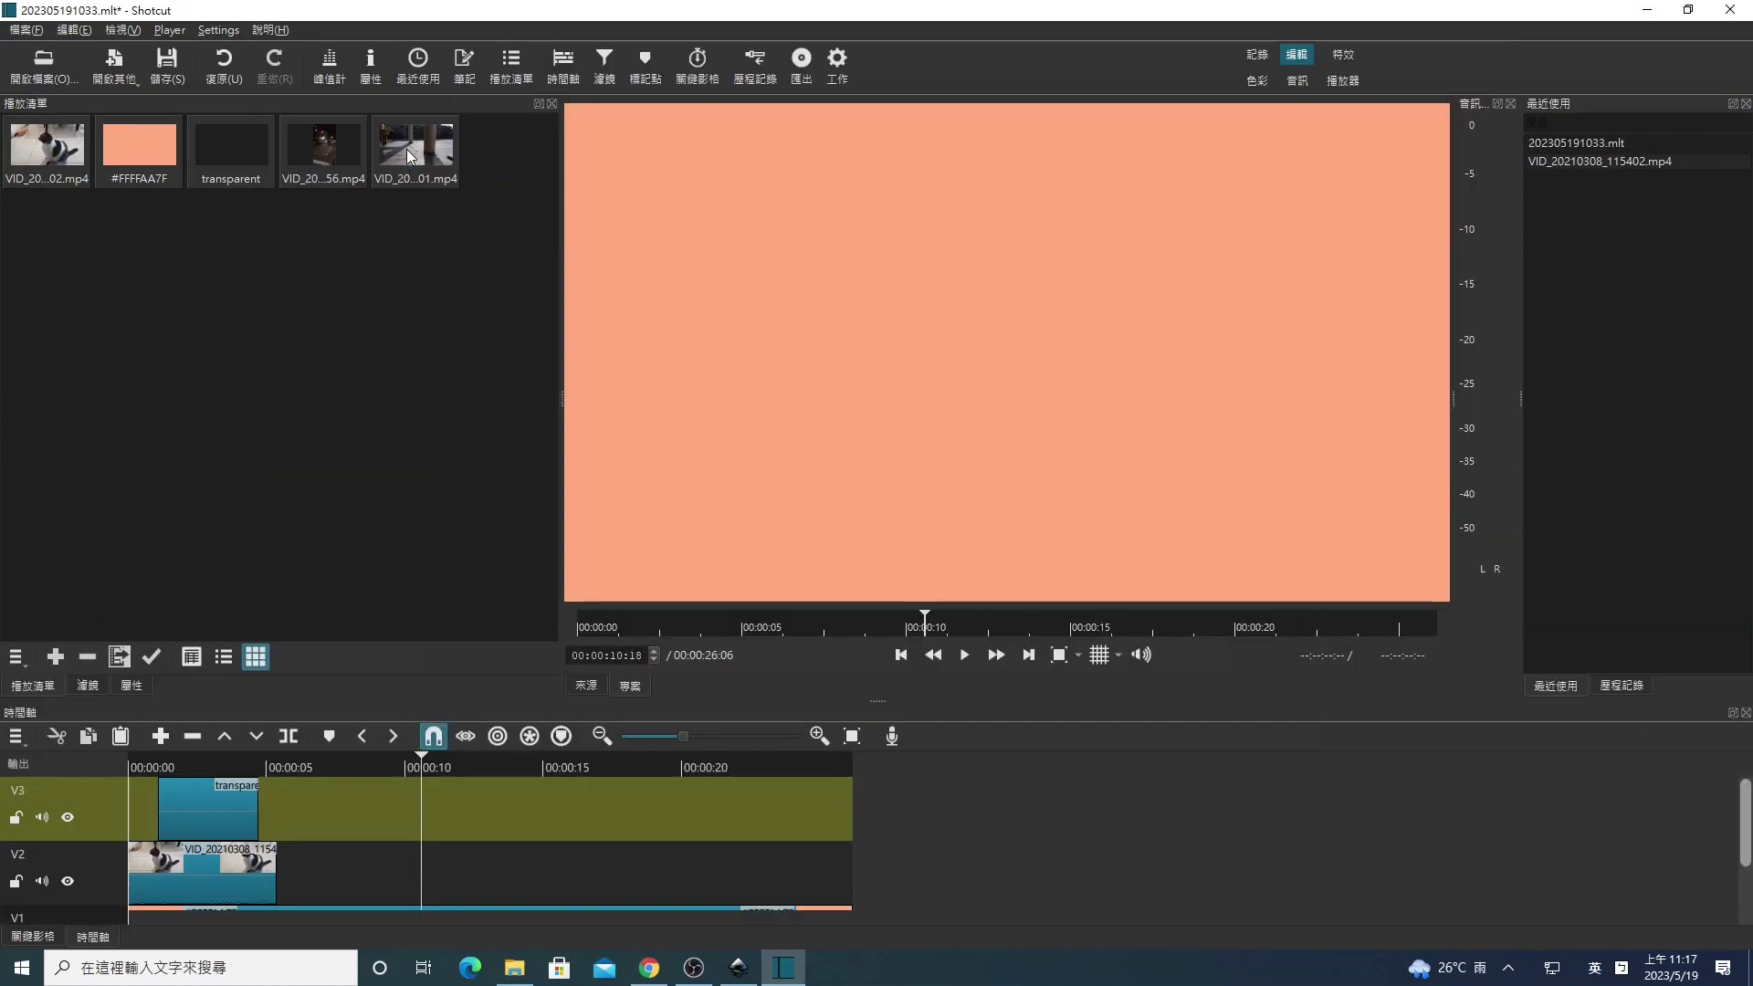
pyautogui.moveTo(512, 860); pyautogui.dragTo(329, 885)
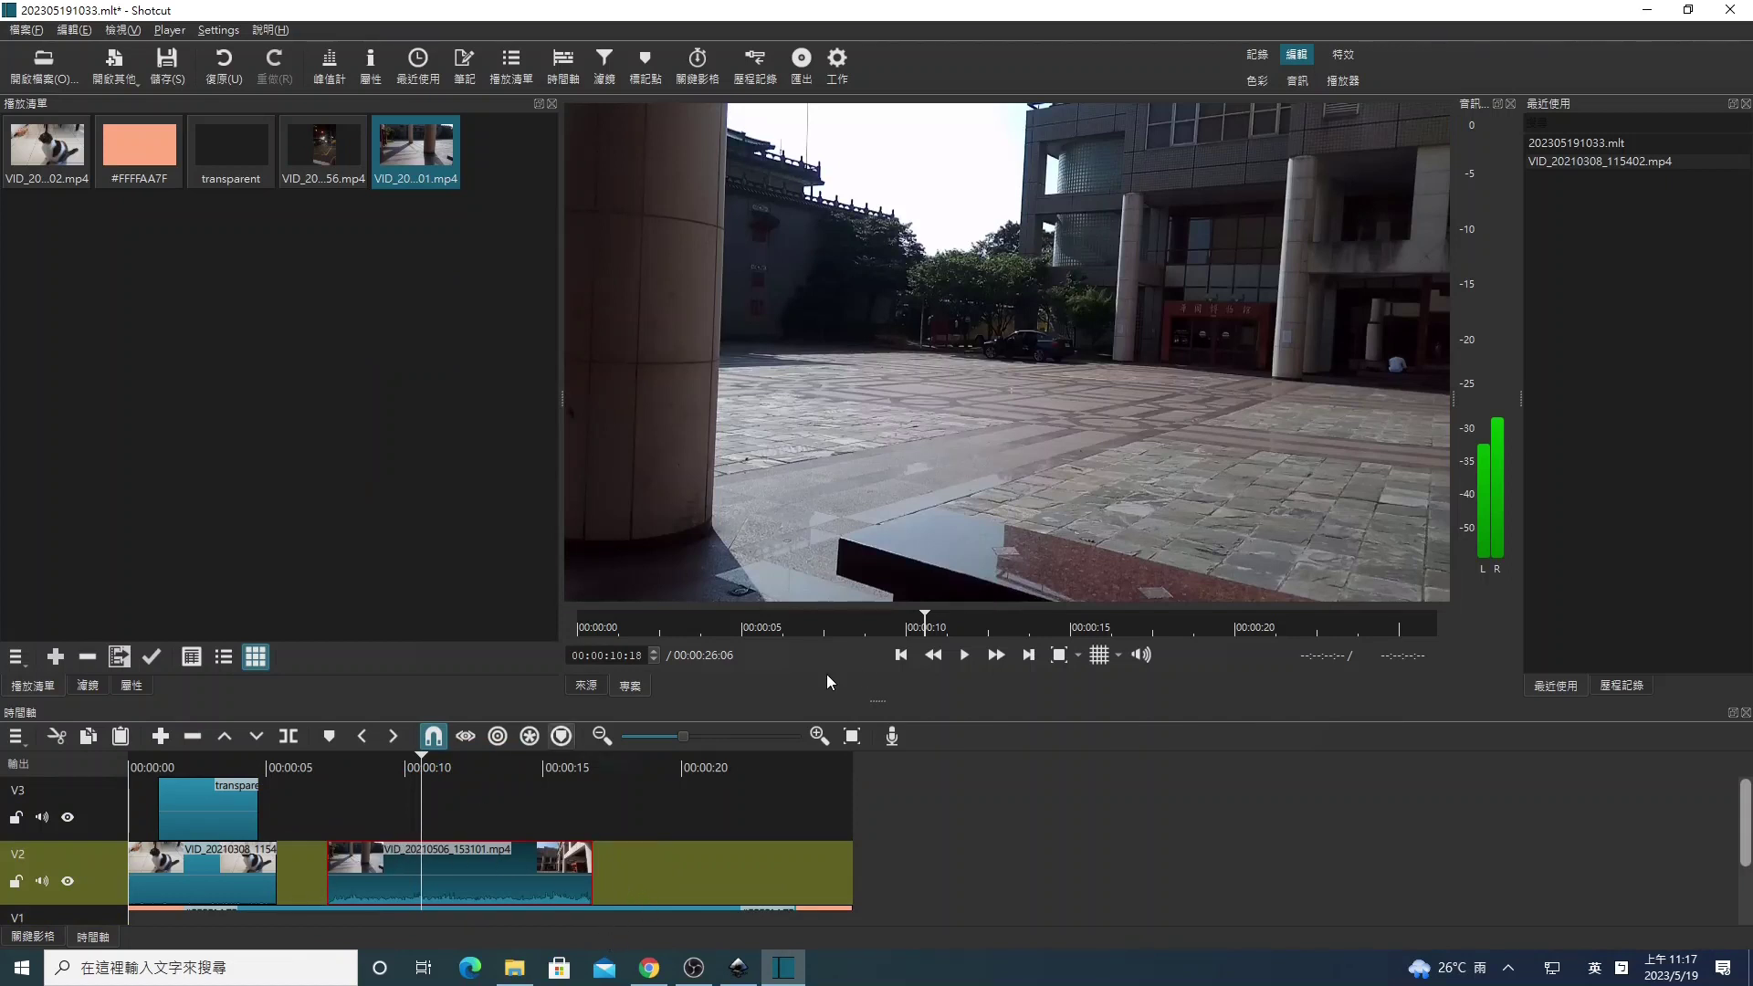
# - Play back the gap between the two V2 clips to check how the cut looks
pyautogui.click(900, 657)
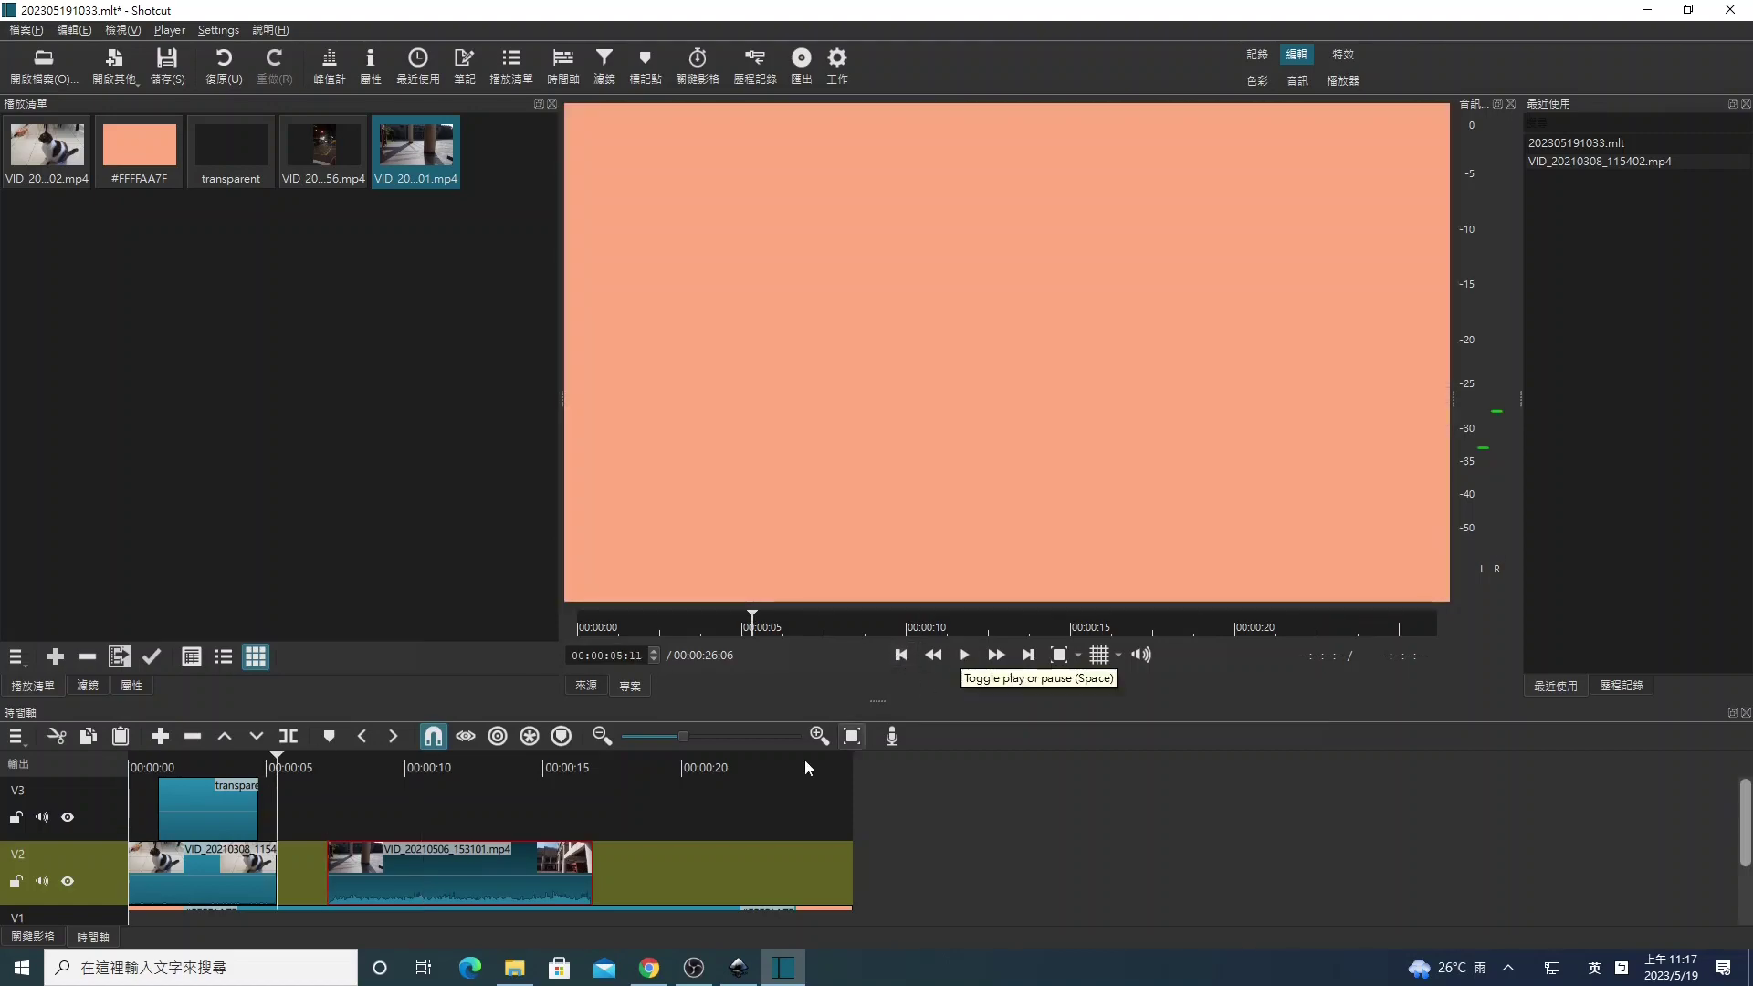
pyautogui.click(253, 768)
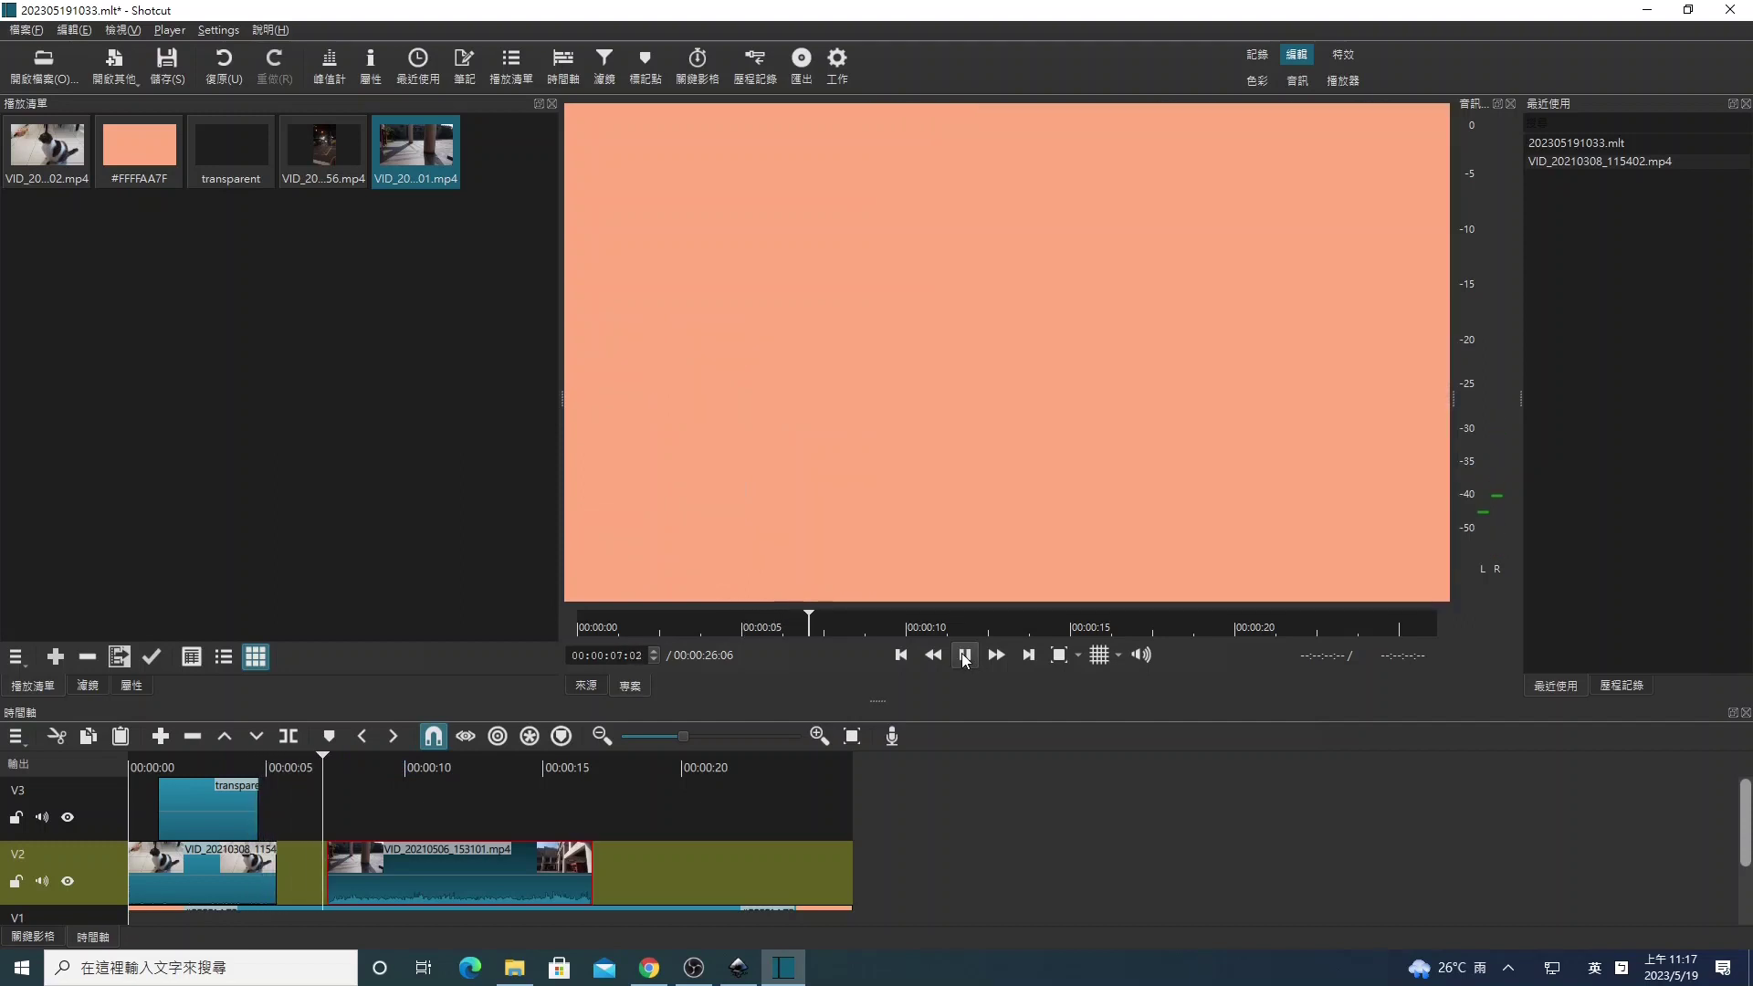
pyautogui.click(963, 655)
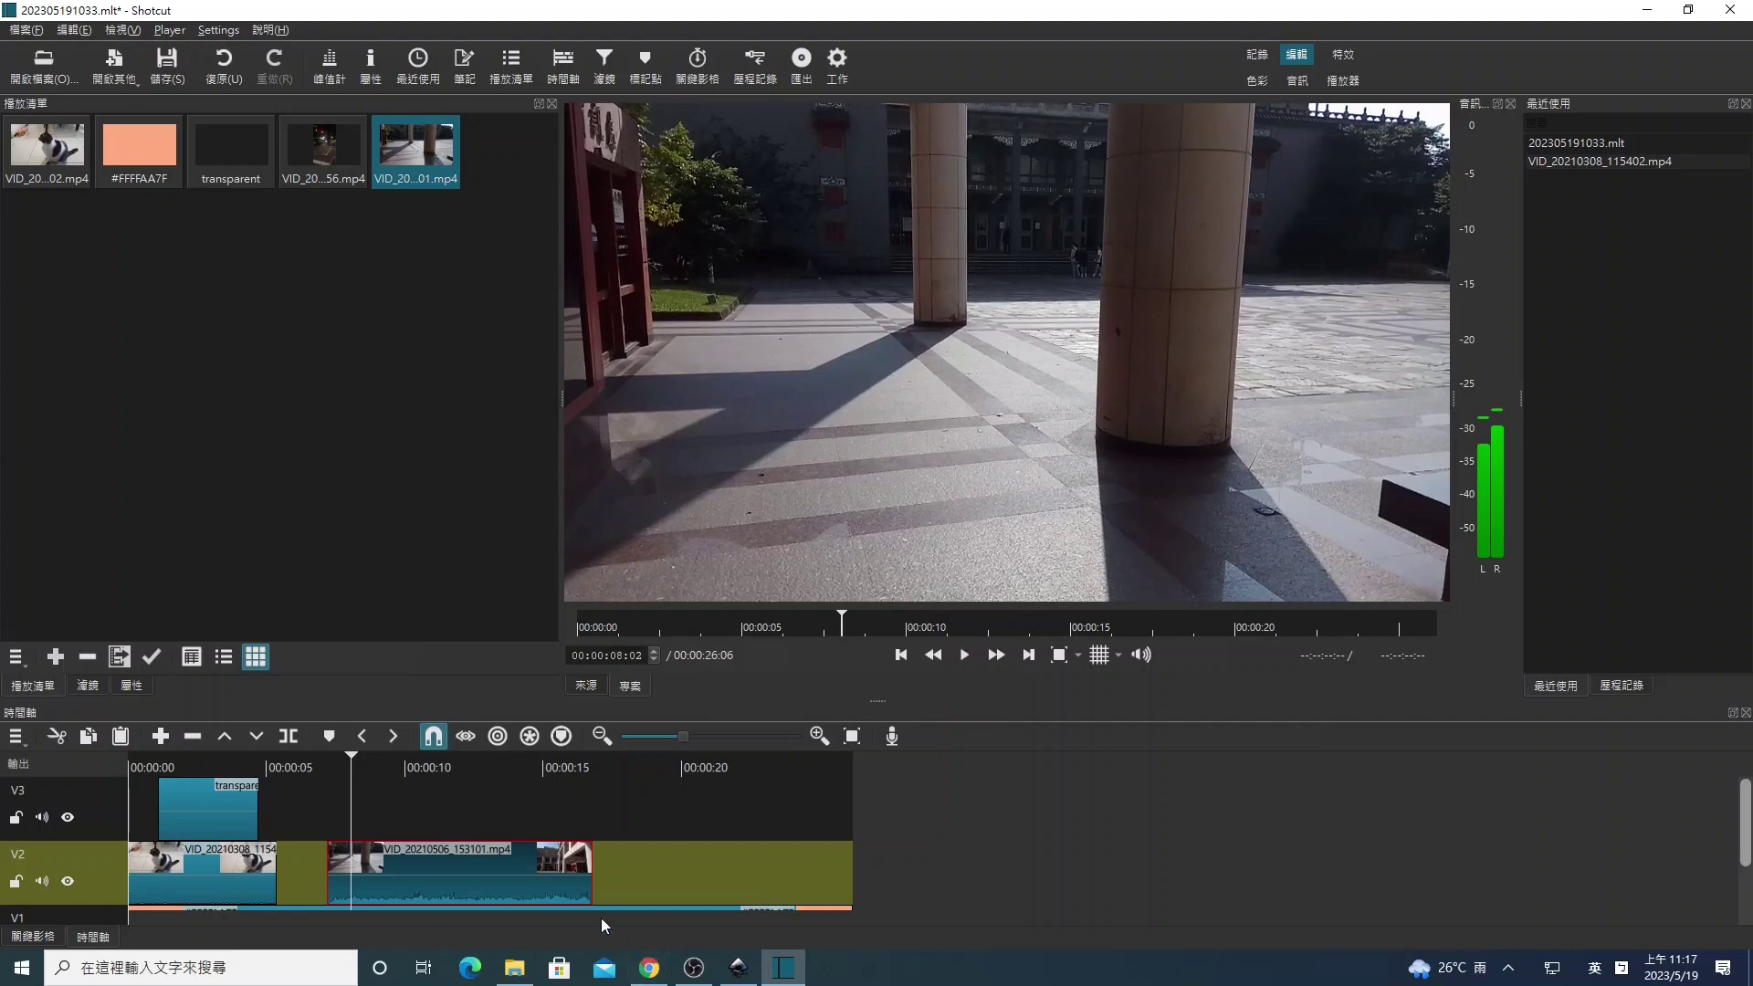
# - Close the gap between the V2 clips and overlap the second clip onto the end of the cat clip to create a transition
pyautogui.moveTo(513, 891); pyautogui.dragTo(452, 895)
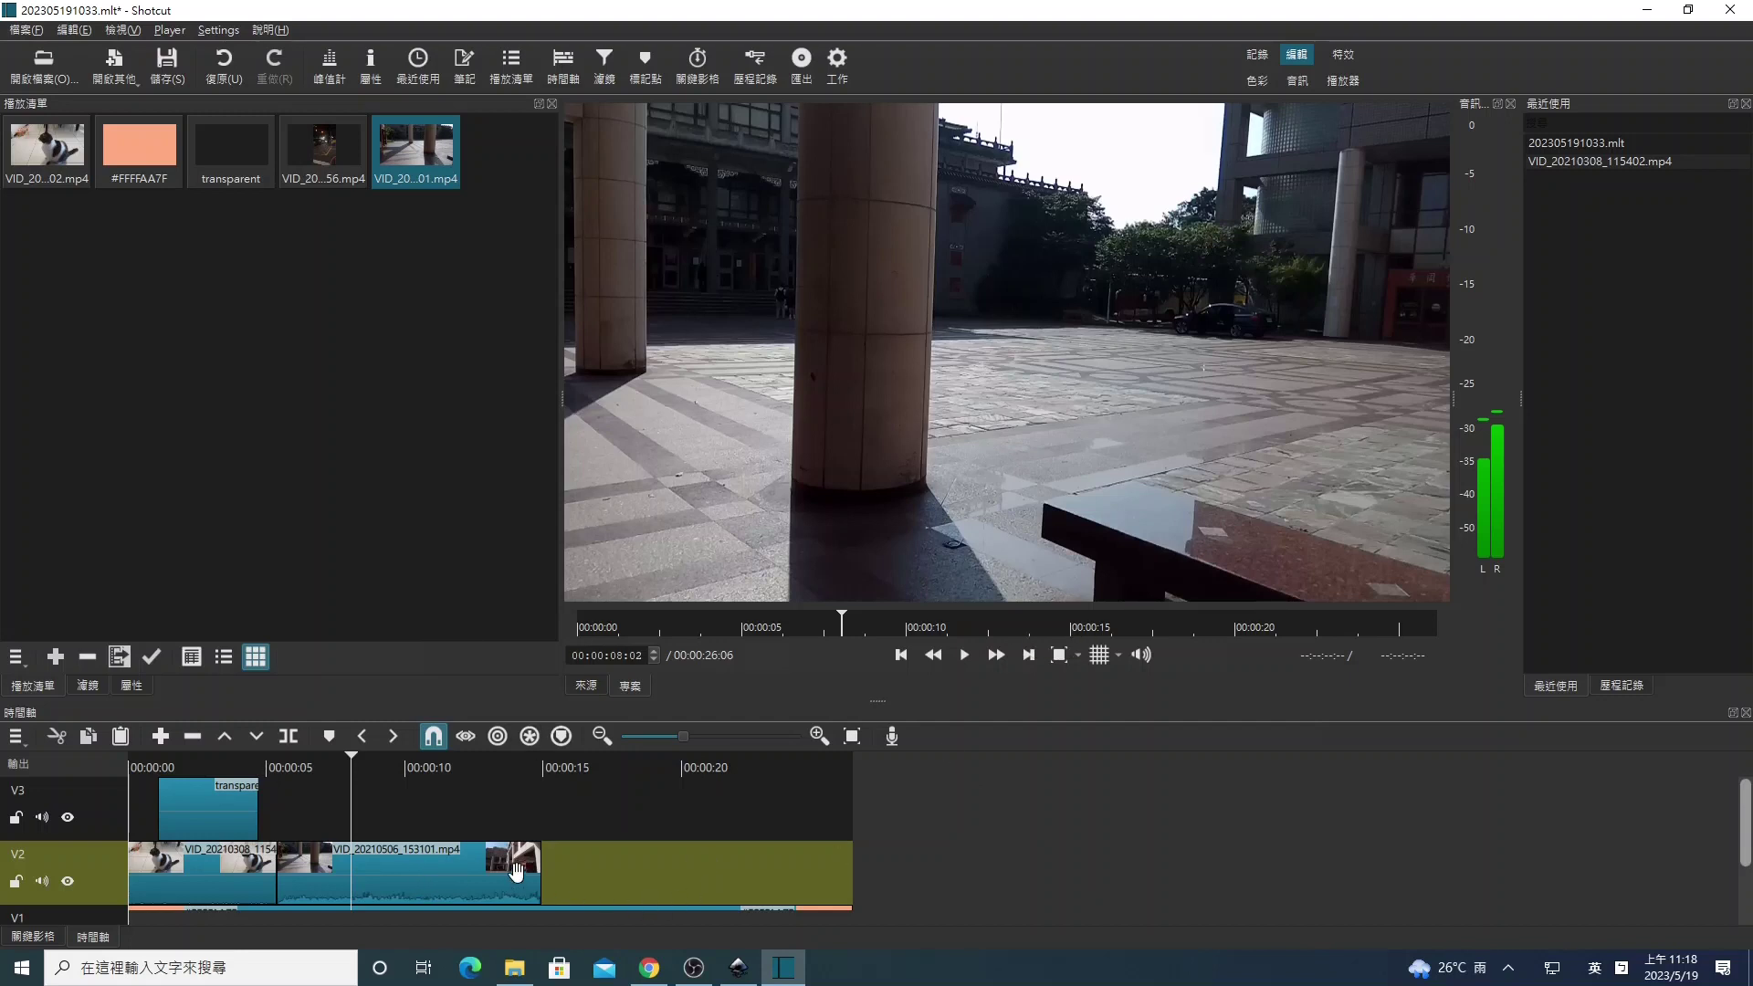
pyautogui.click(450, 877)
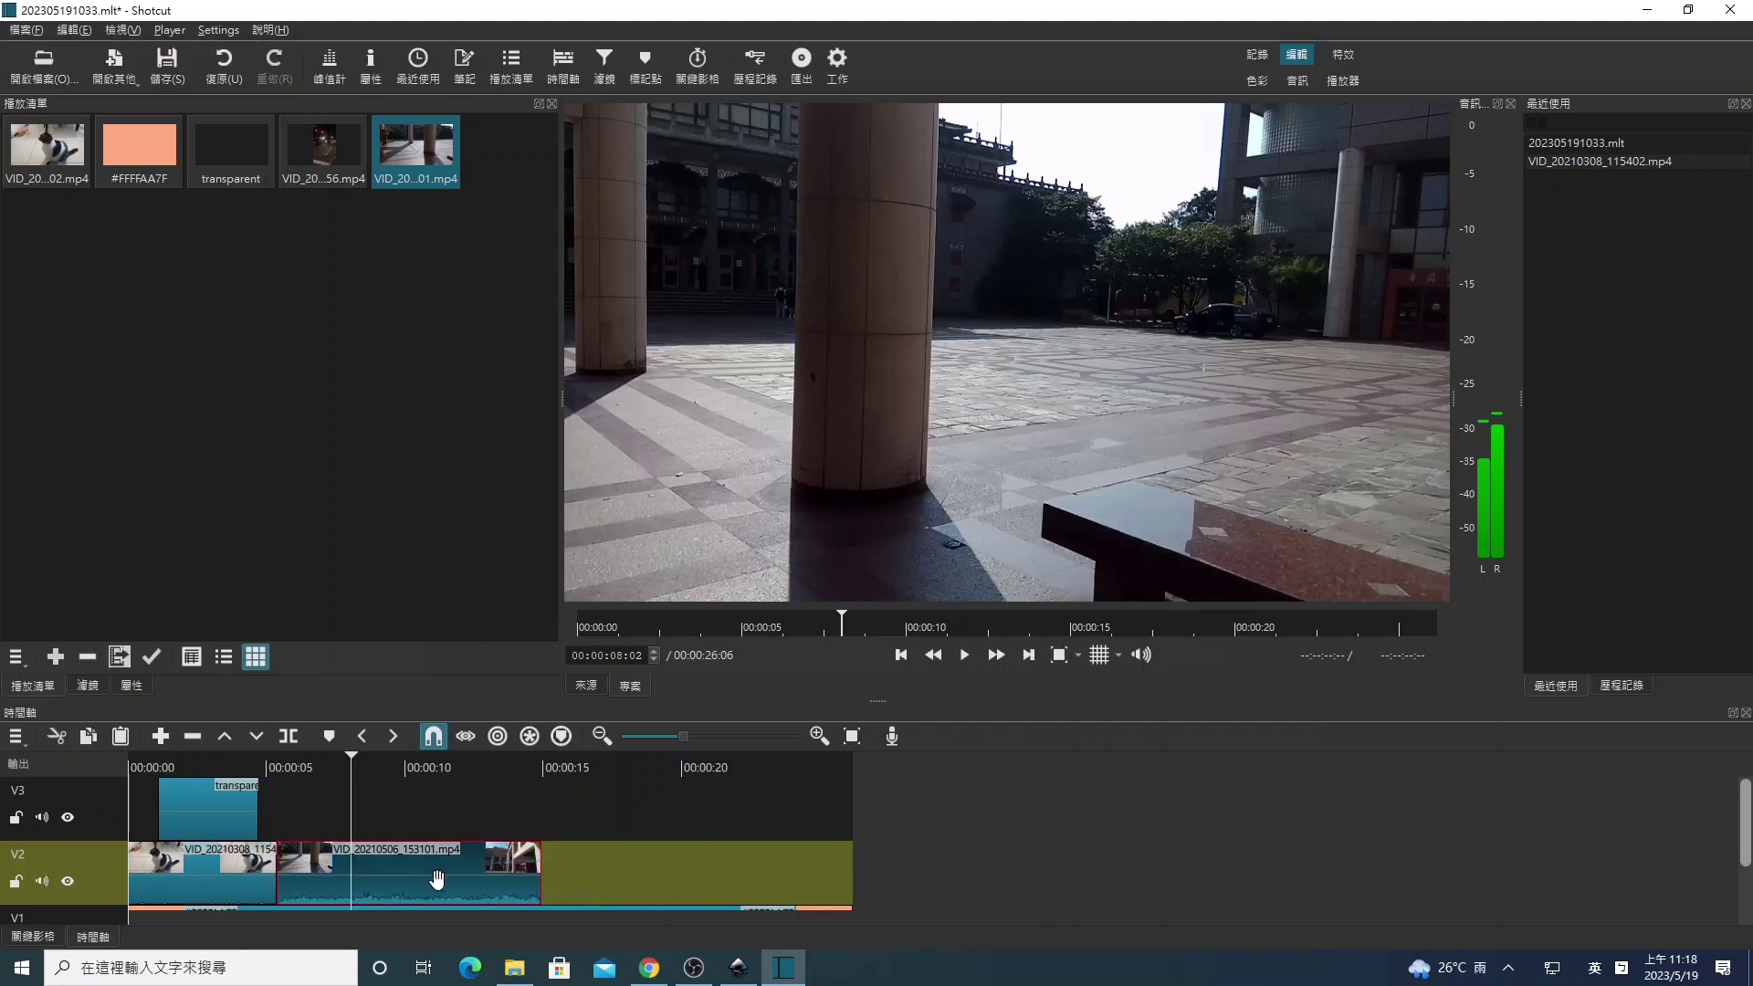
pyautogui.moveTo(437, 879); pyautogui.dragTo(268, 850)
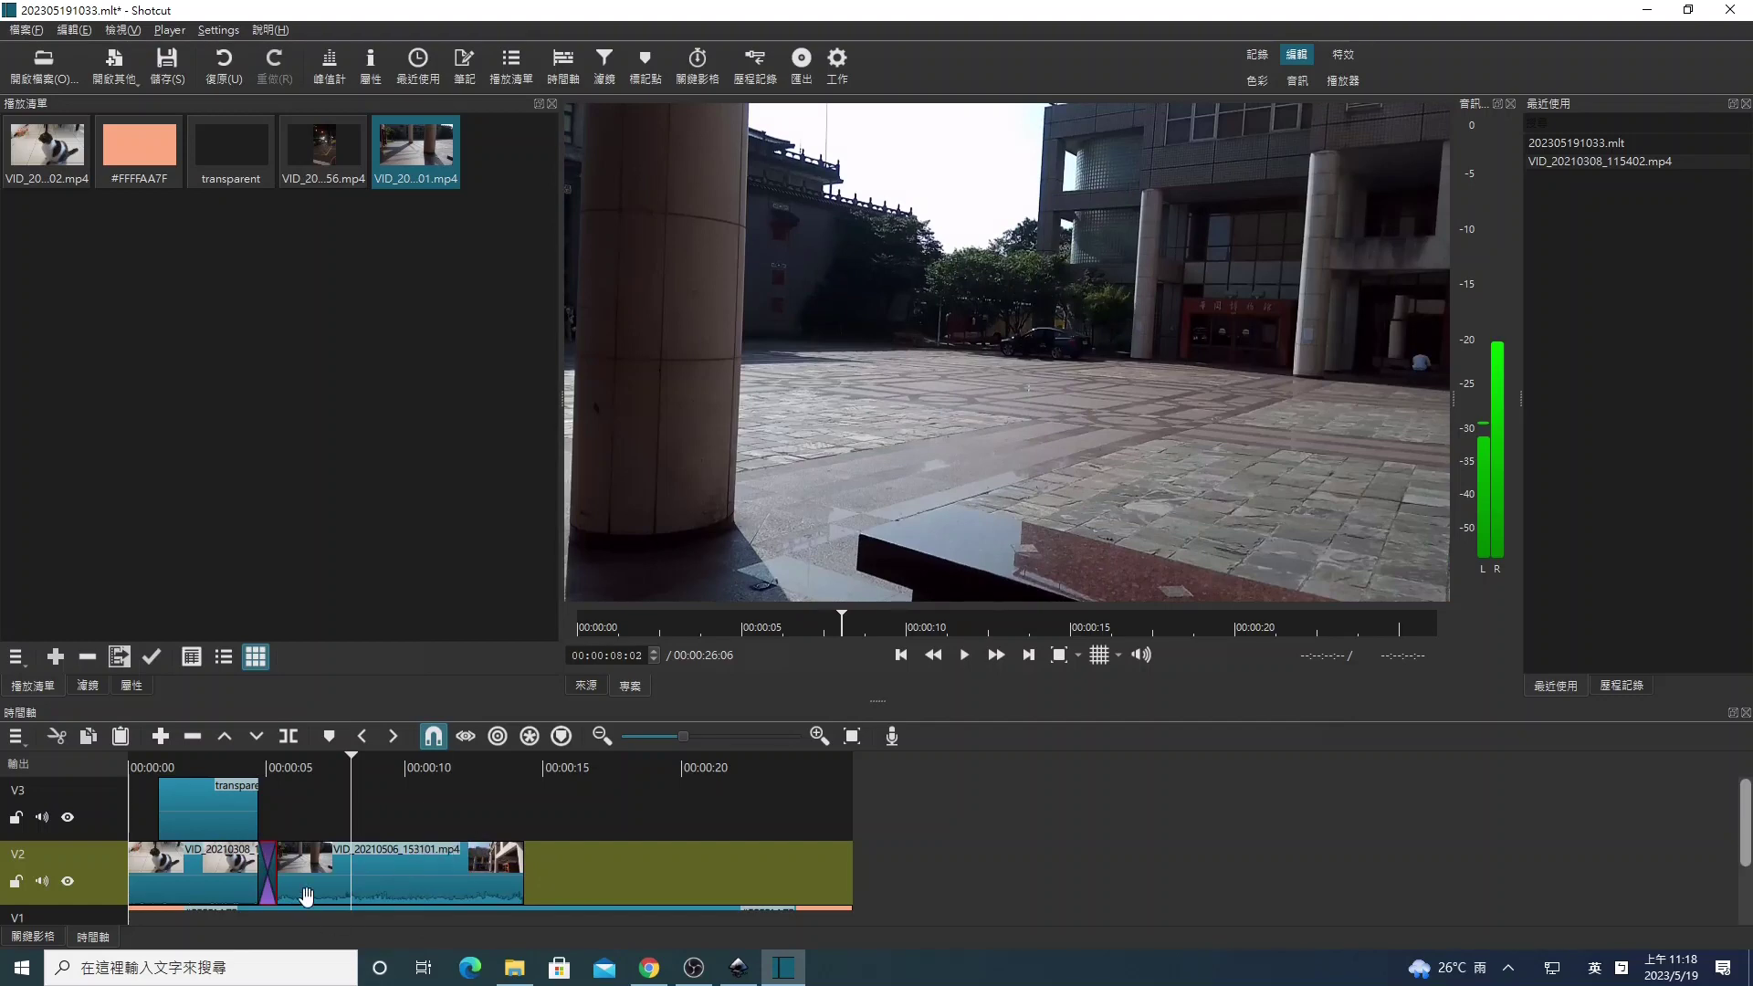
# - Play back the new transition between the two V2 clips from shortly before it
pyautogui.click(900, 655)
pyautogui.click(900, 655)
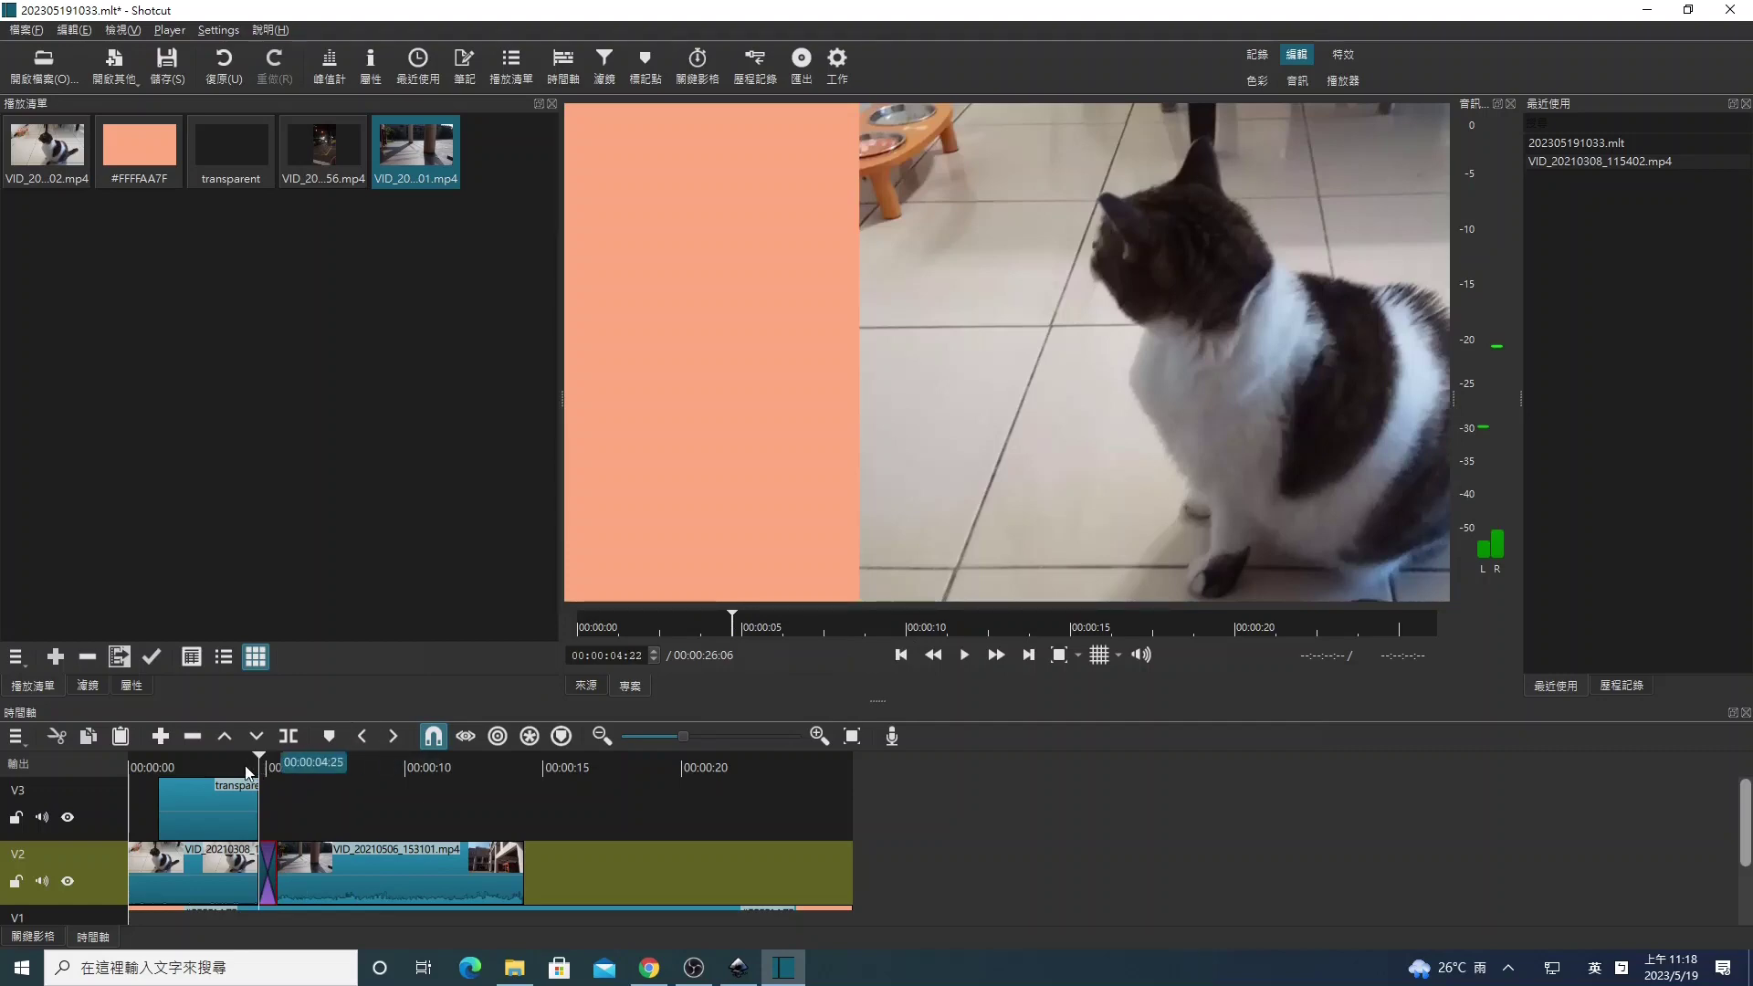
pyautogui.click(233, 769)
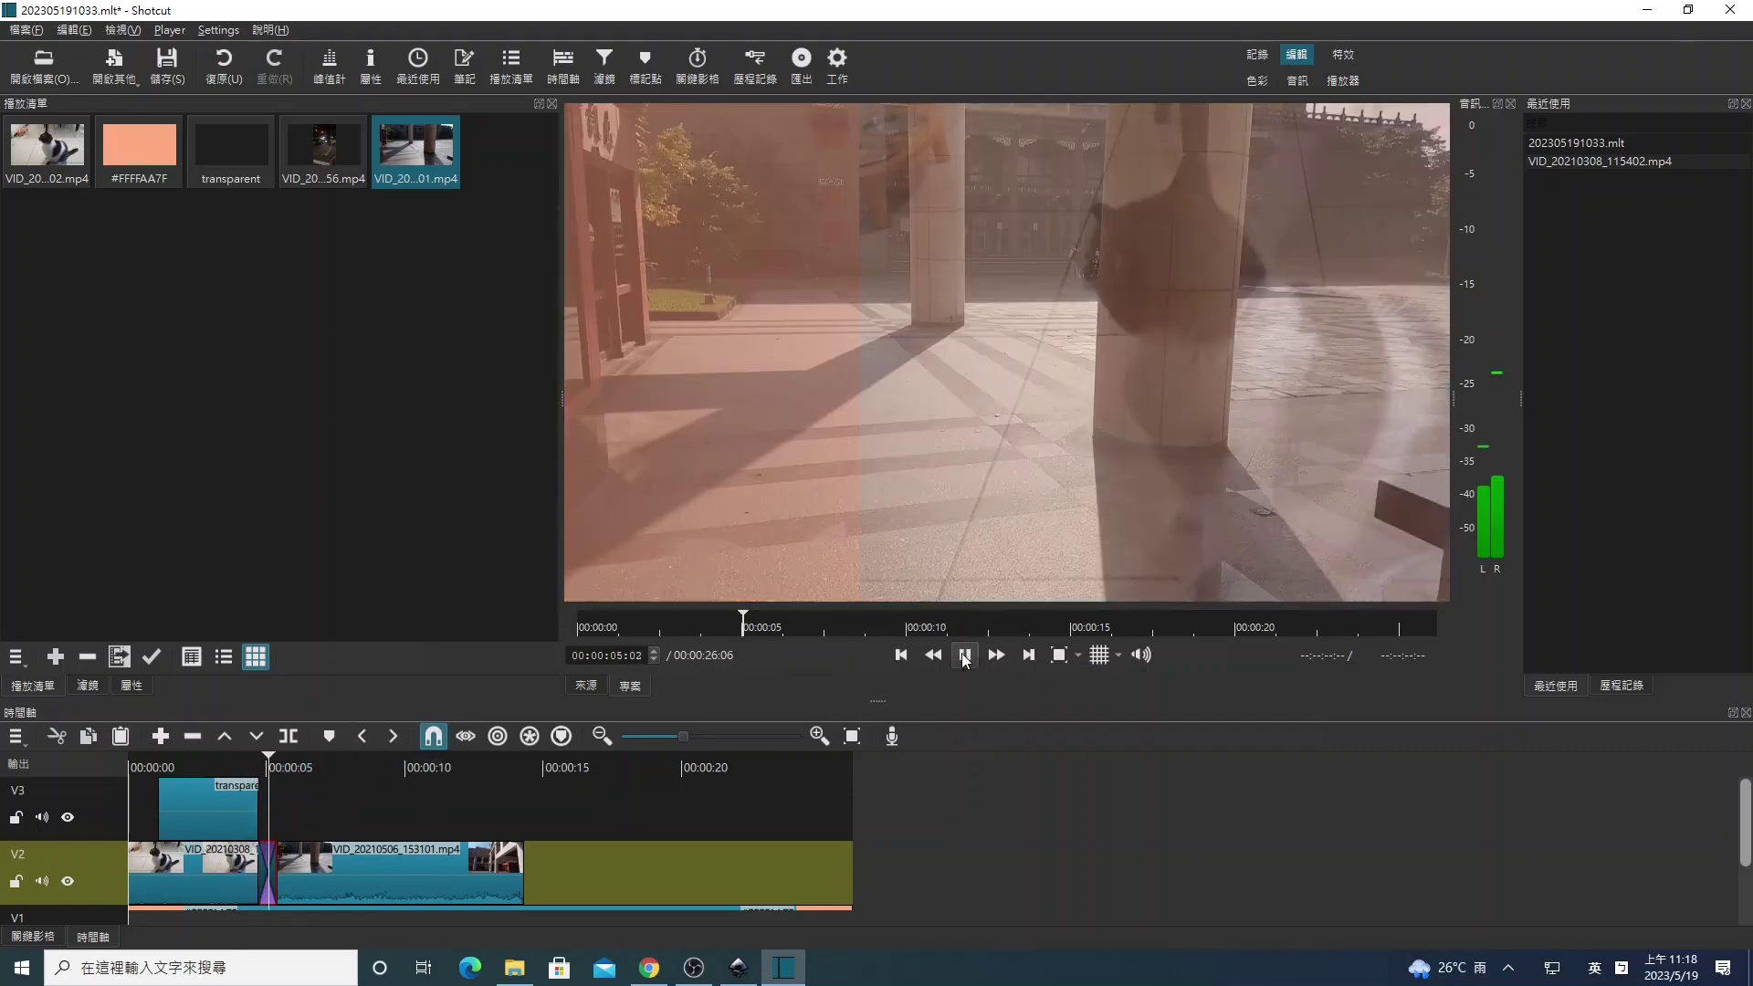
pyautogui.click(966, 657)
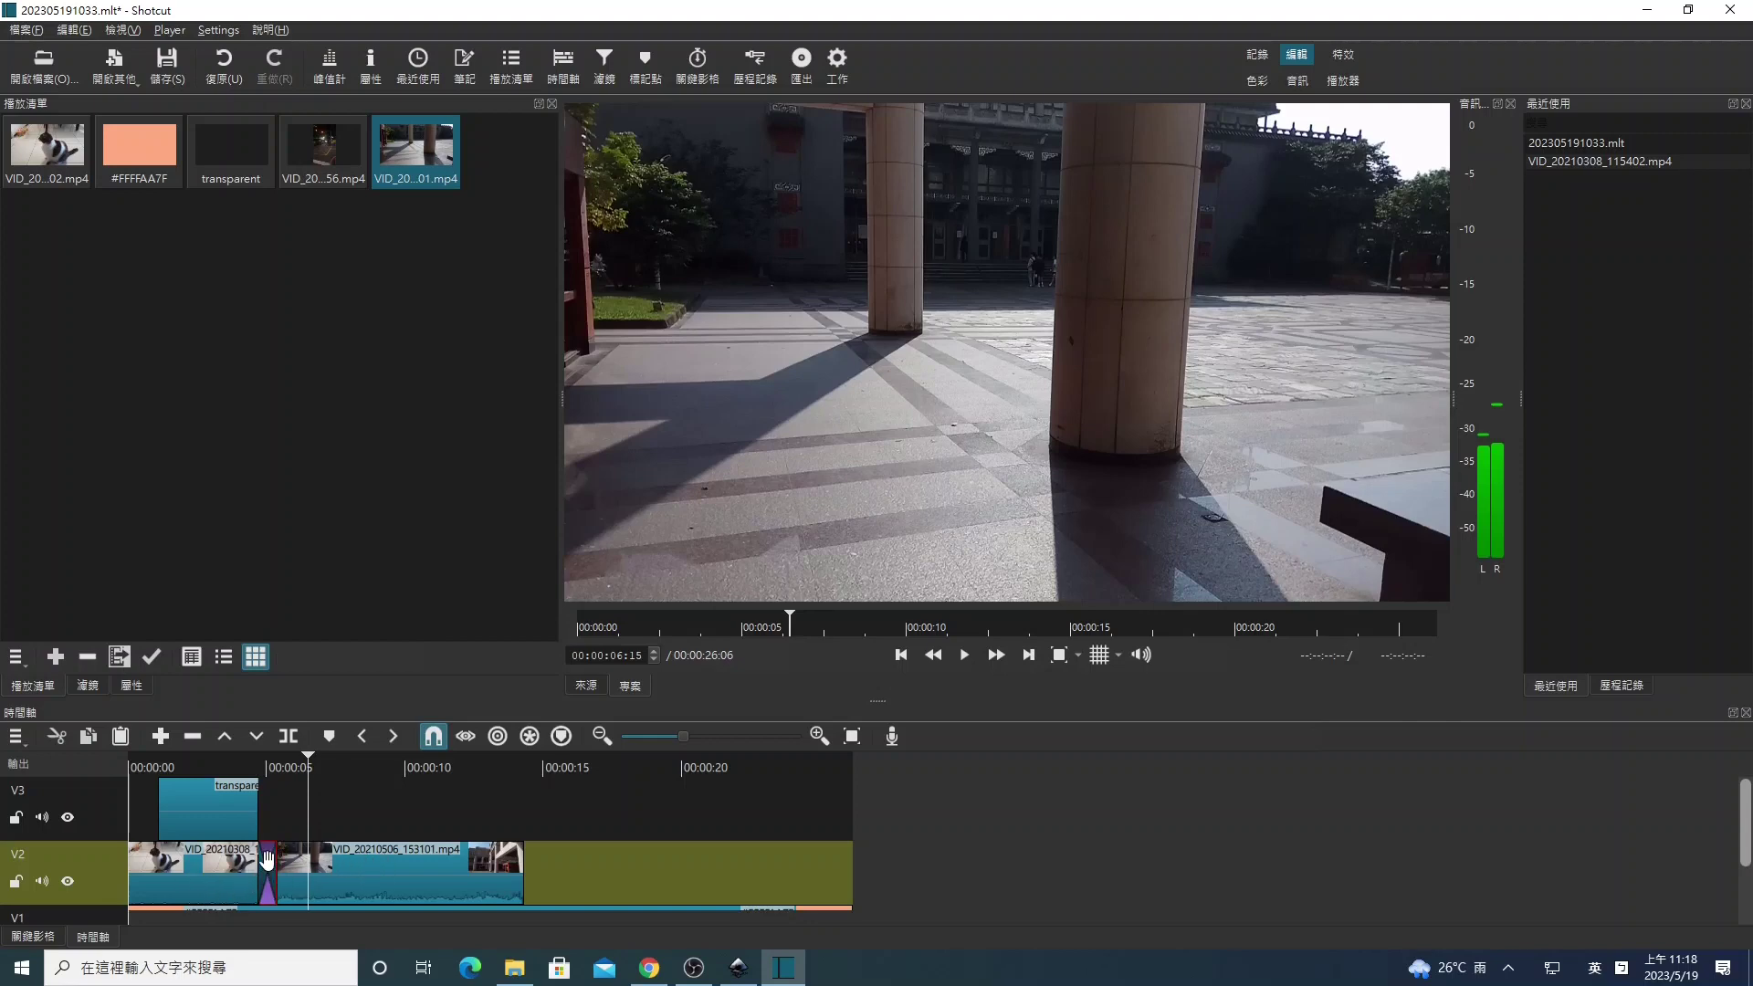
# - Change the video effect of the V2 transition to 水平矩陣 - 蛇形
pyautogui.click(271, 763)
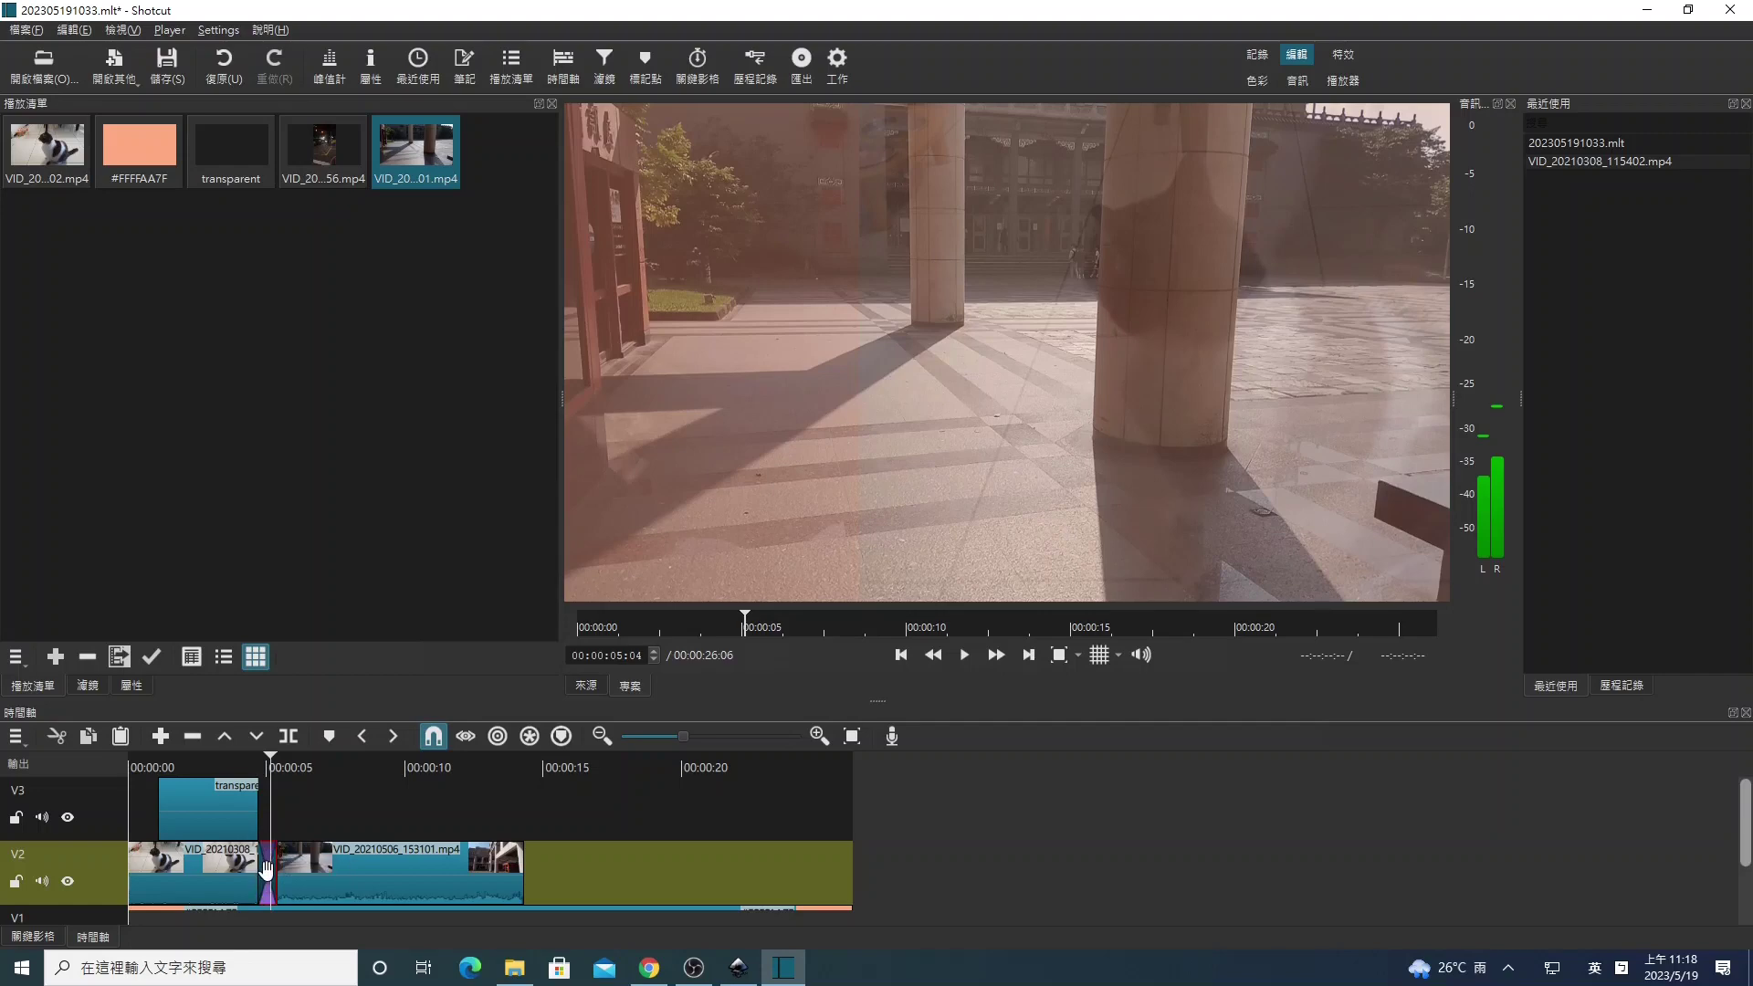
pyautogui.click(131, 686)
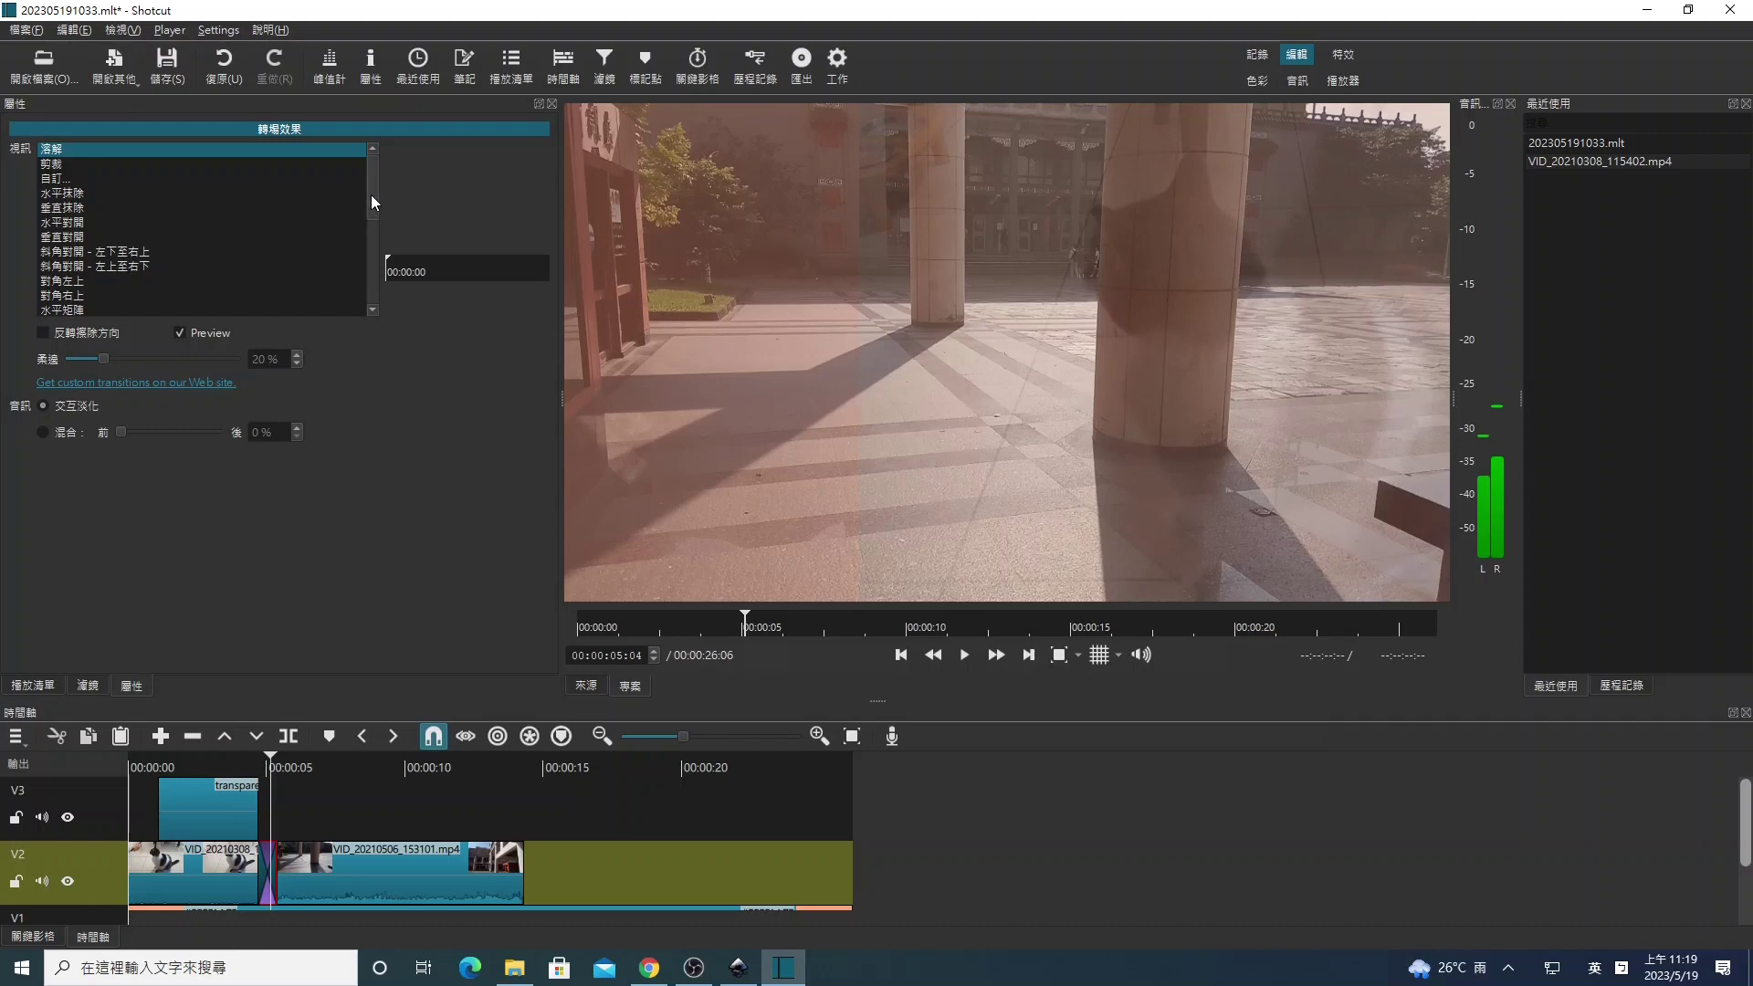
pyautogui.moveTo(371, 196)
pyautogui.mouseDown()
pyautogui.moveTo(363, 308)
pyautogui.moveTo(358, 210)
pyautogui.moveTo(356, 225)
pyautogui.mouseUp()
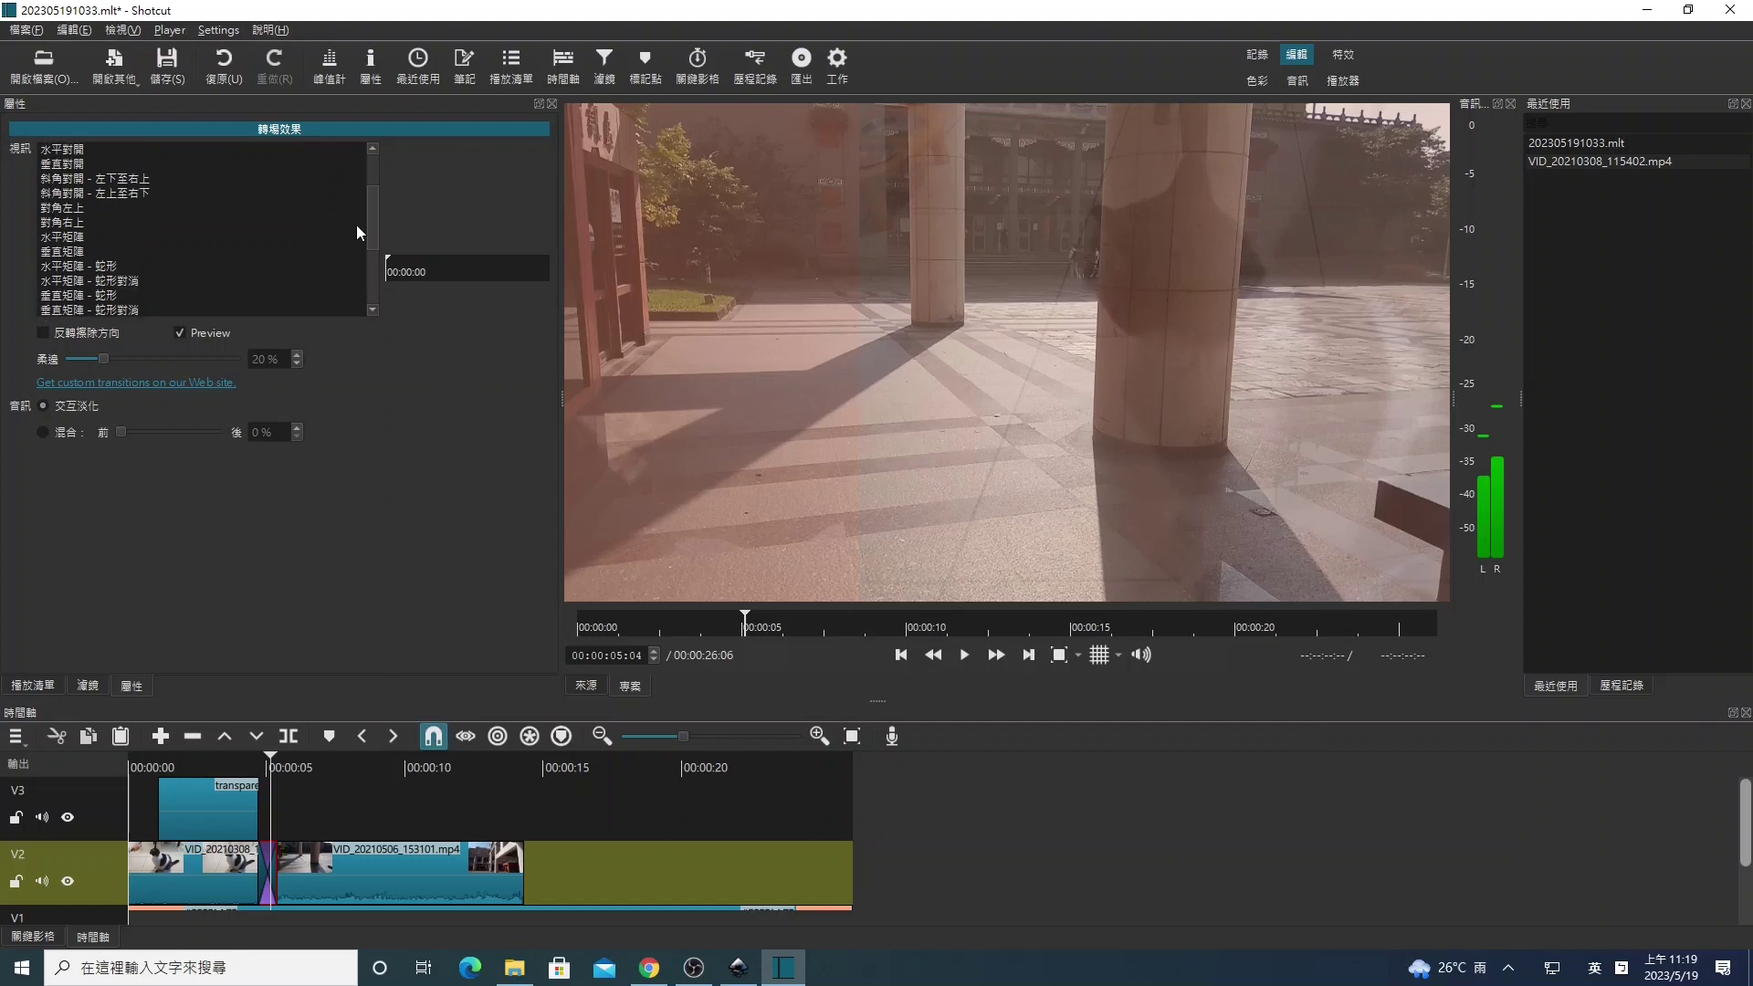
pyautogui.click(80, 265)
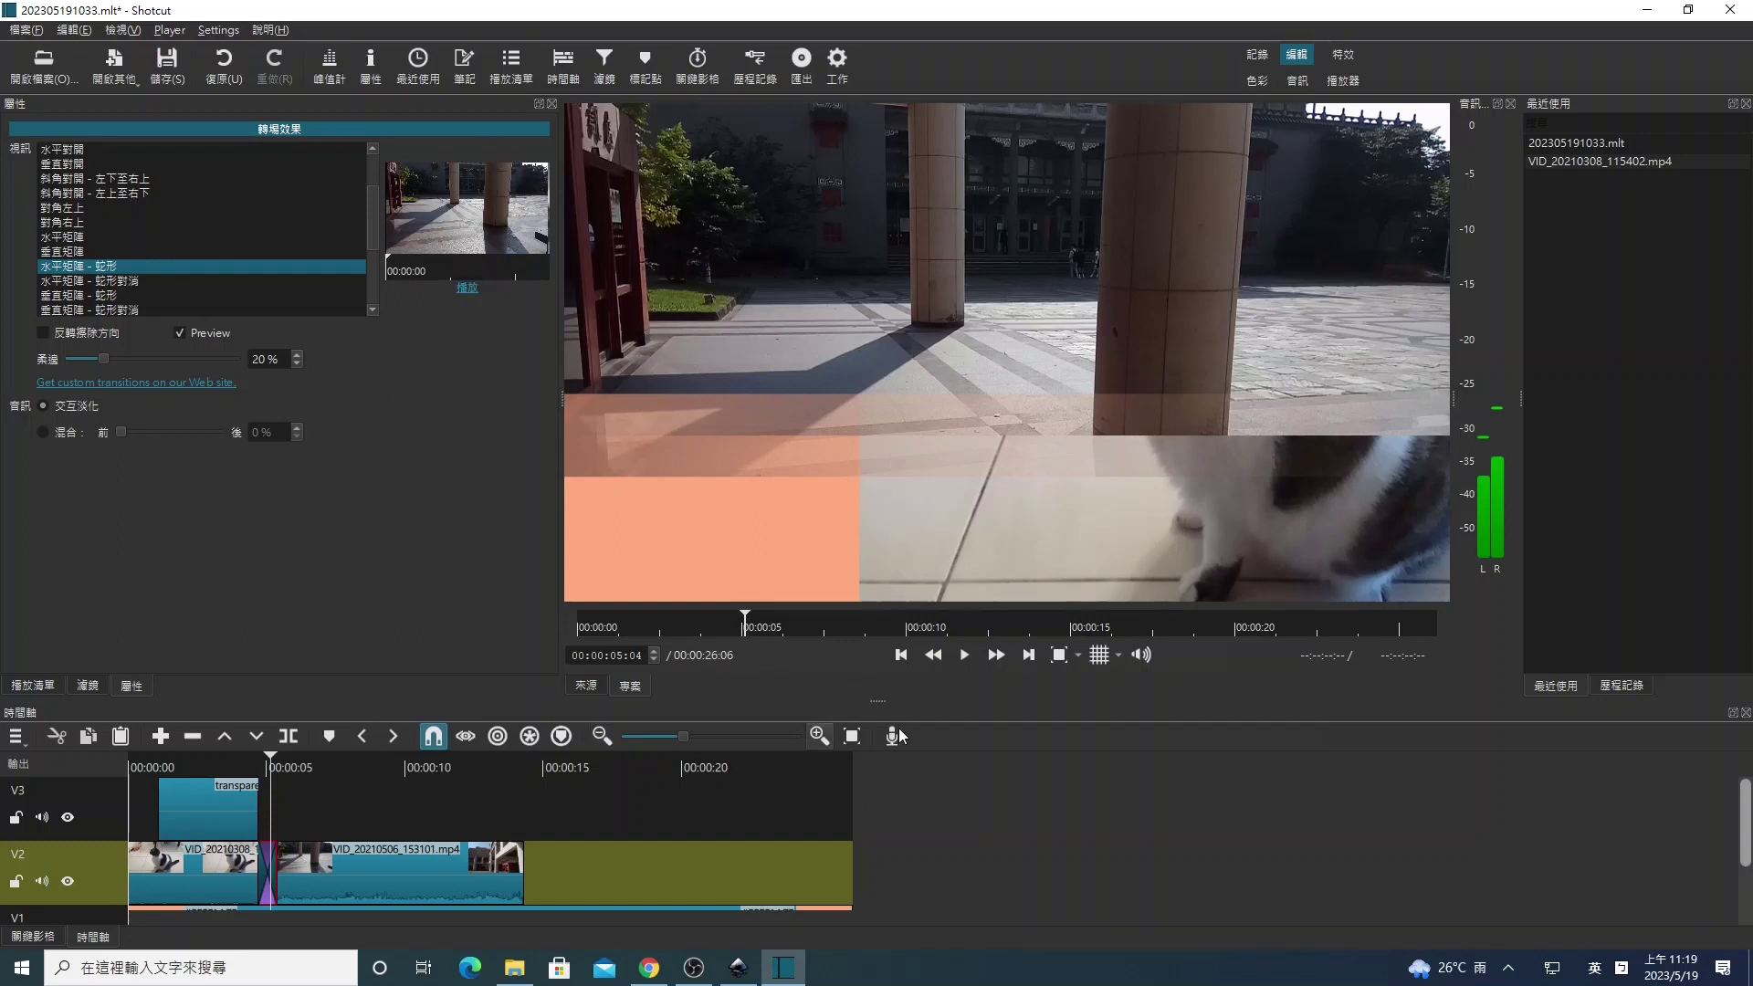
# - Play back the 水平矩陣 - 蛇形 transition between the cat clip and the courtyard clip
pyautogui.click(260, 765)
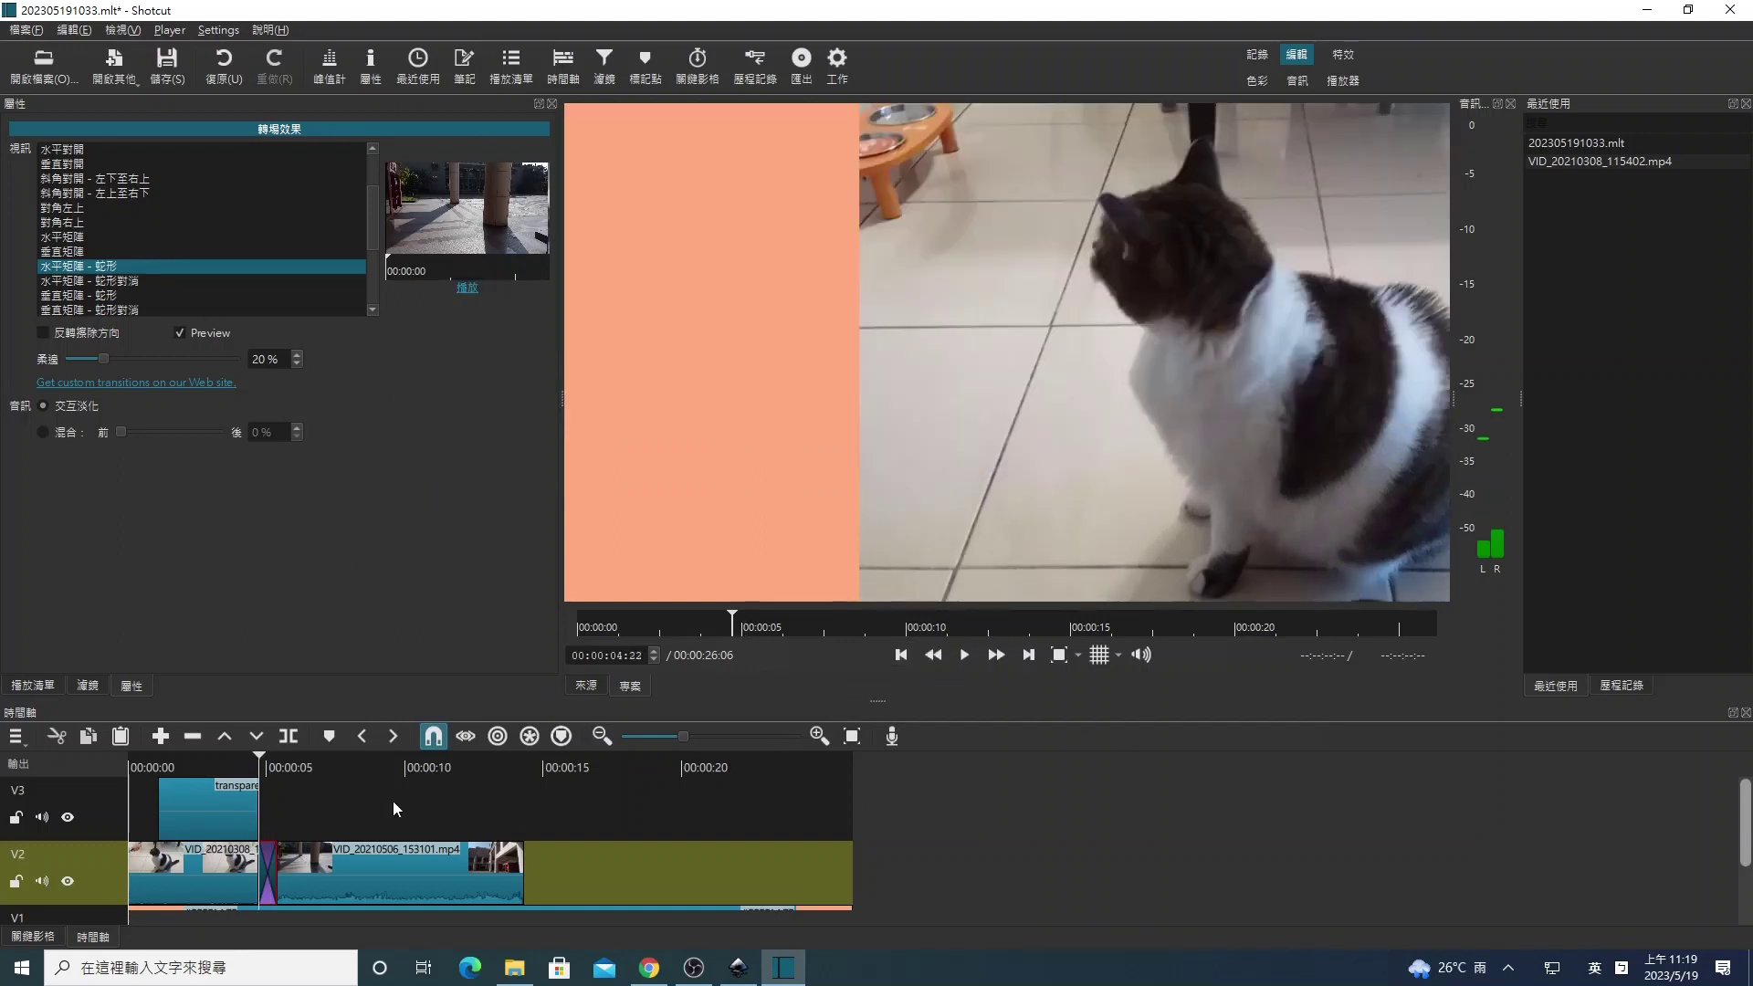
pyautogui.click(230, 765)
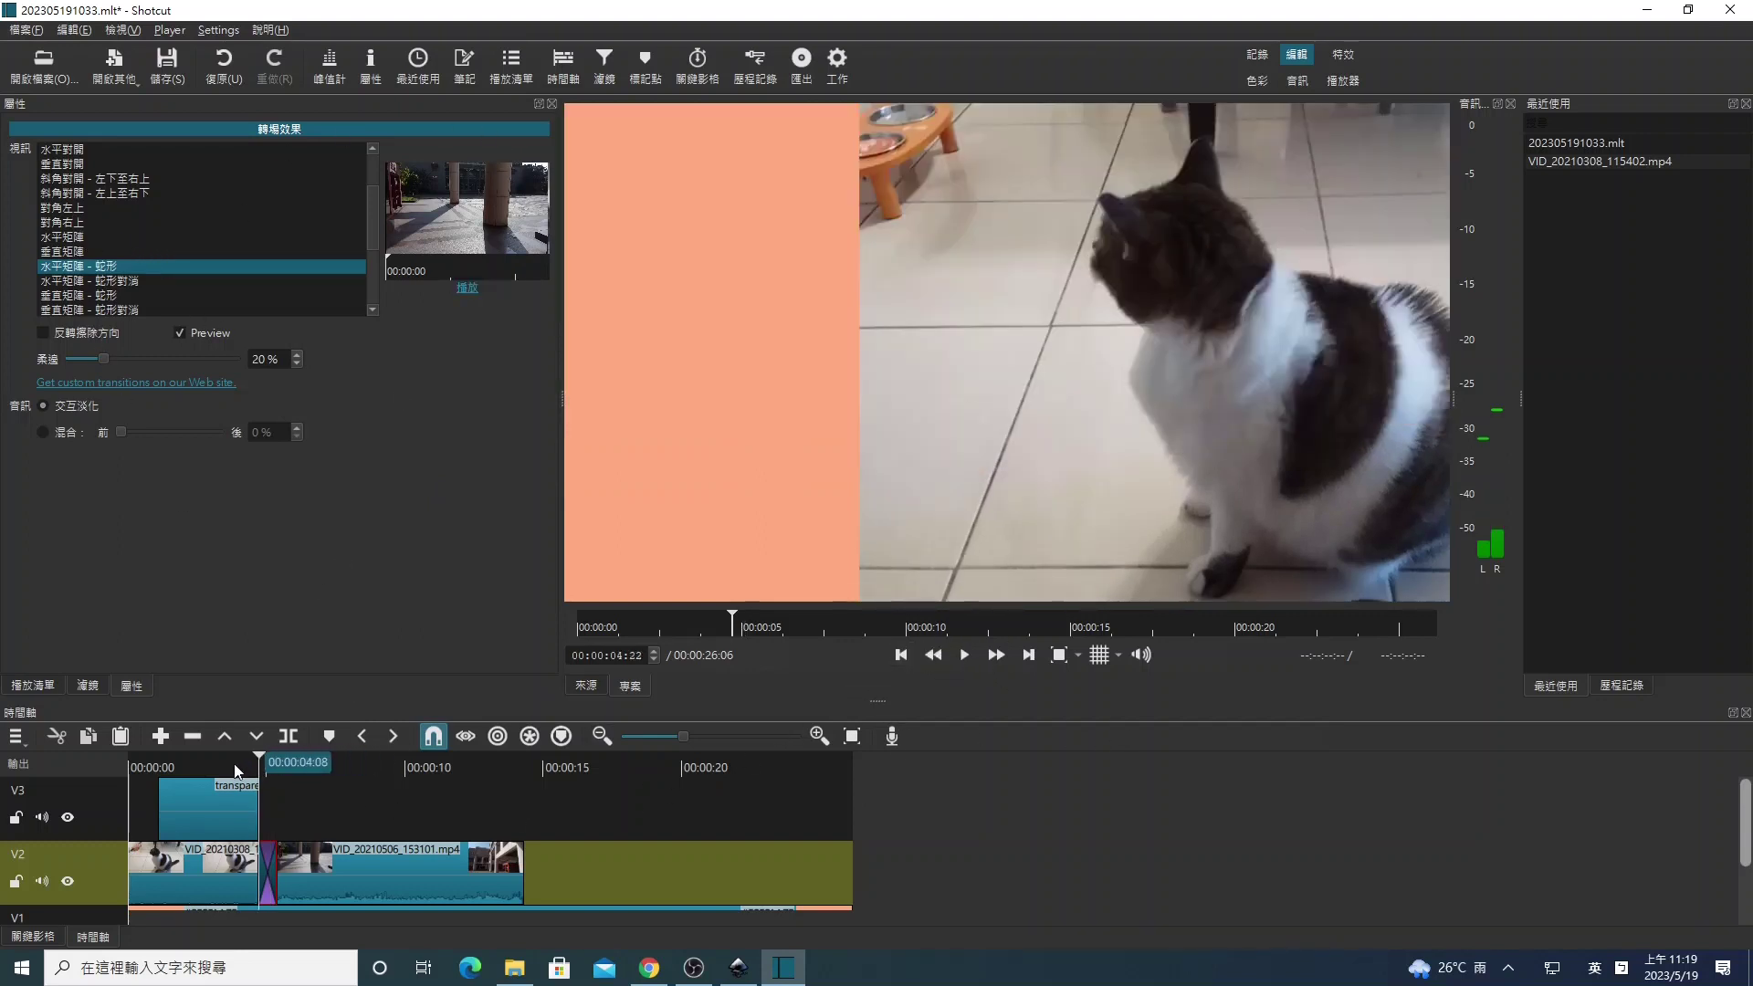
pyautogui.click(963, 654)
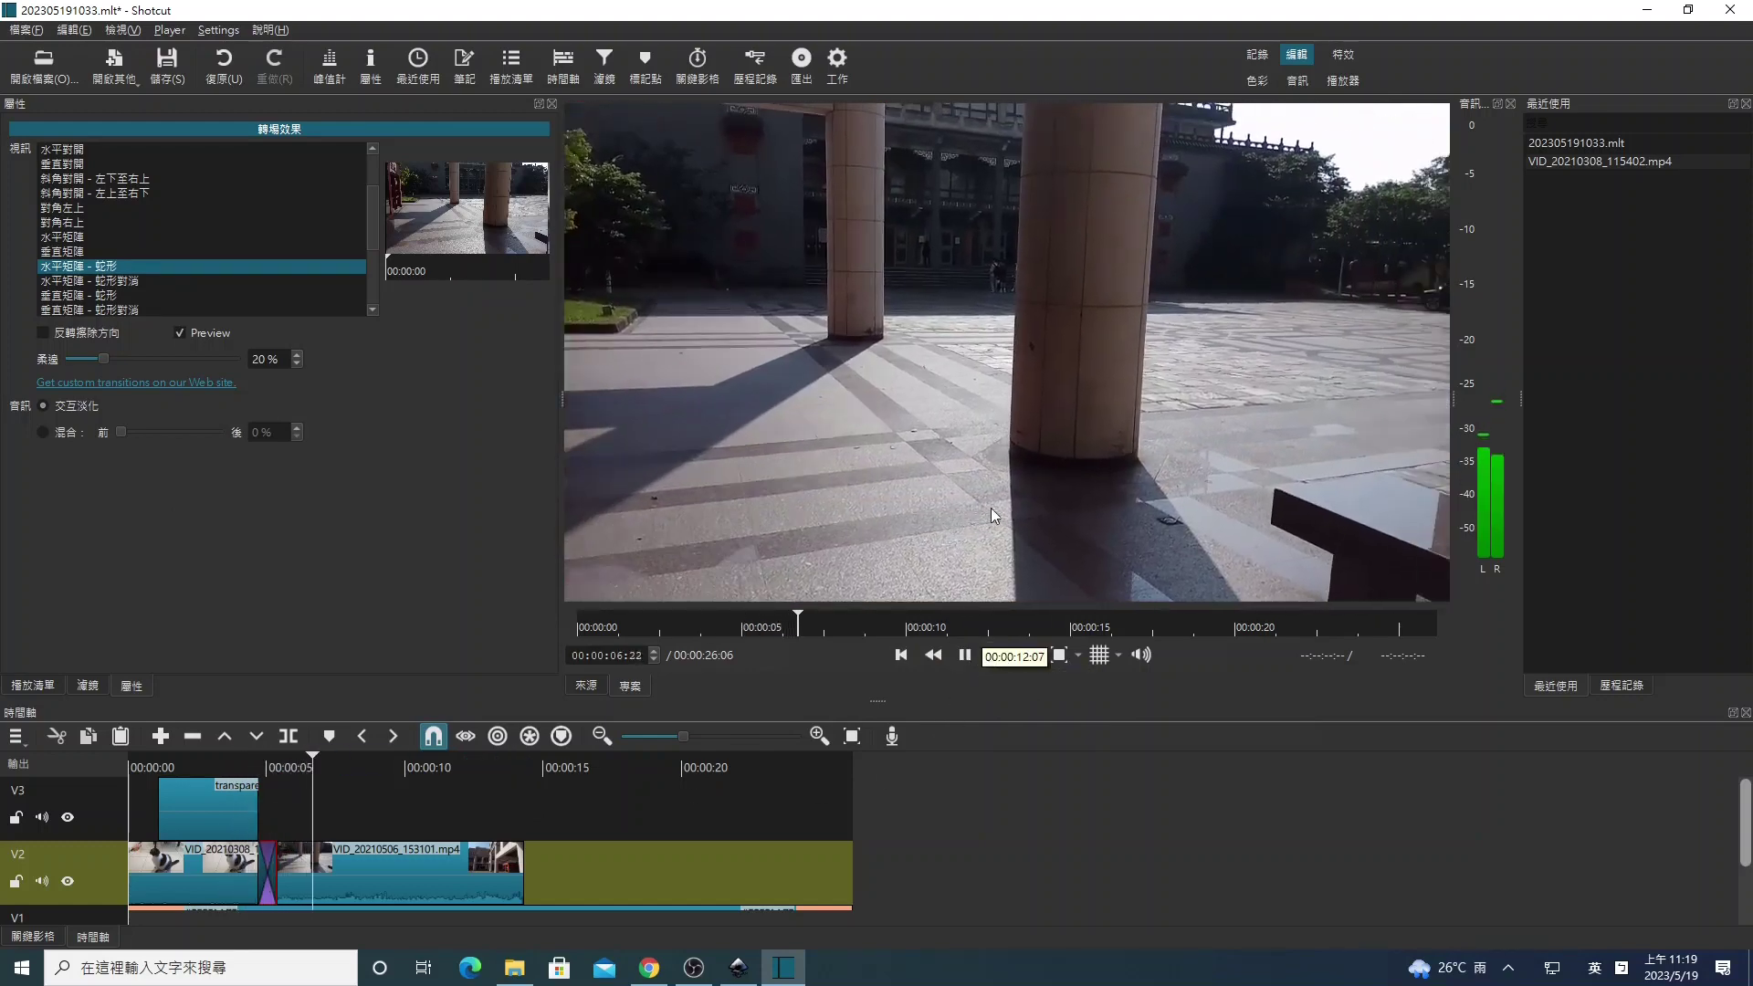
pyautogui.press('space')
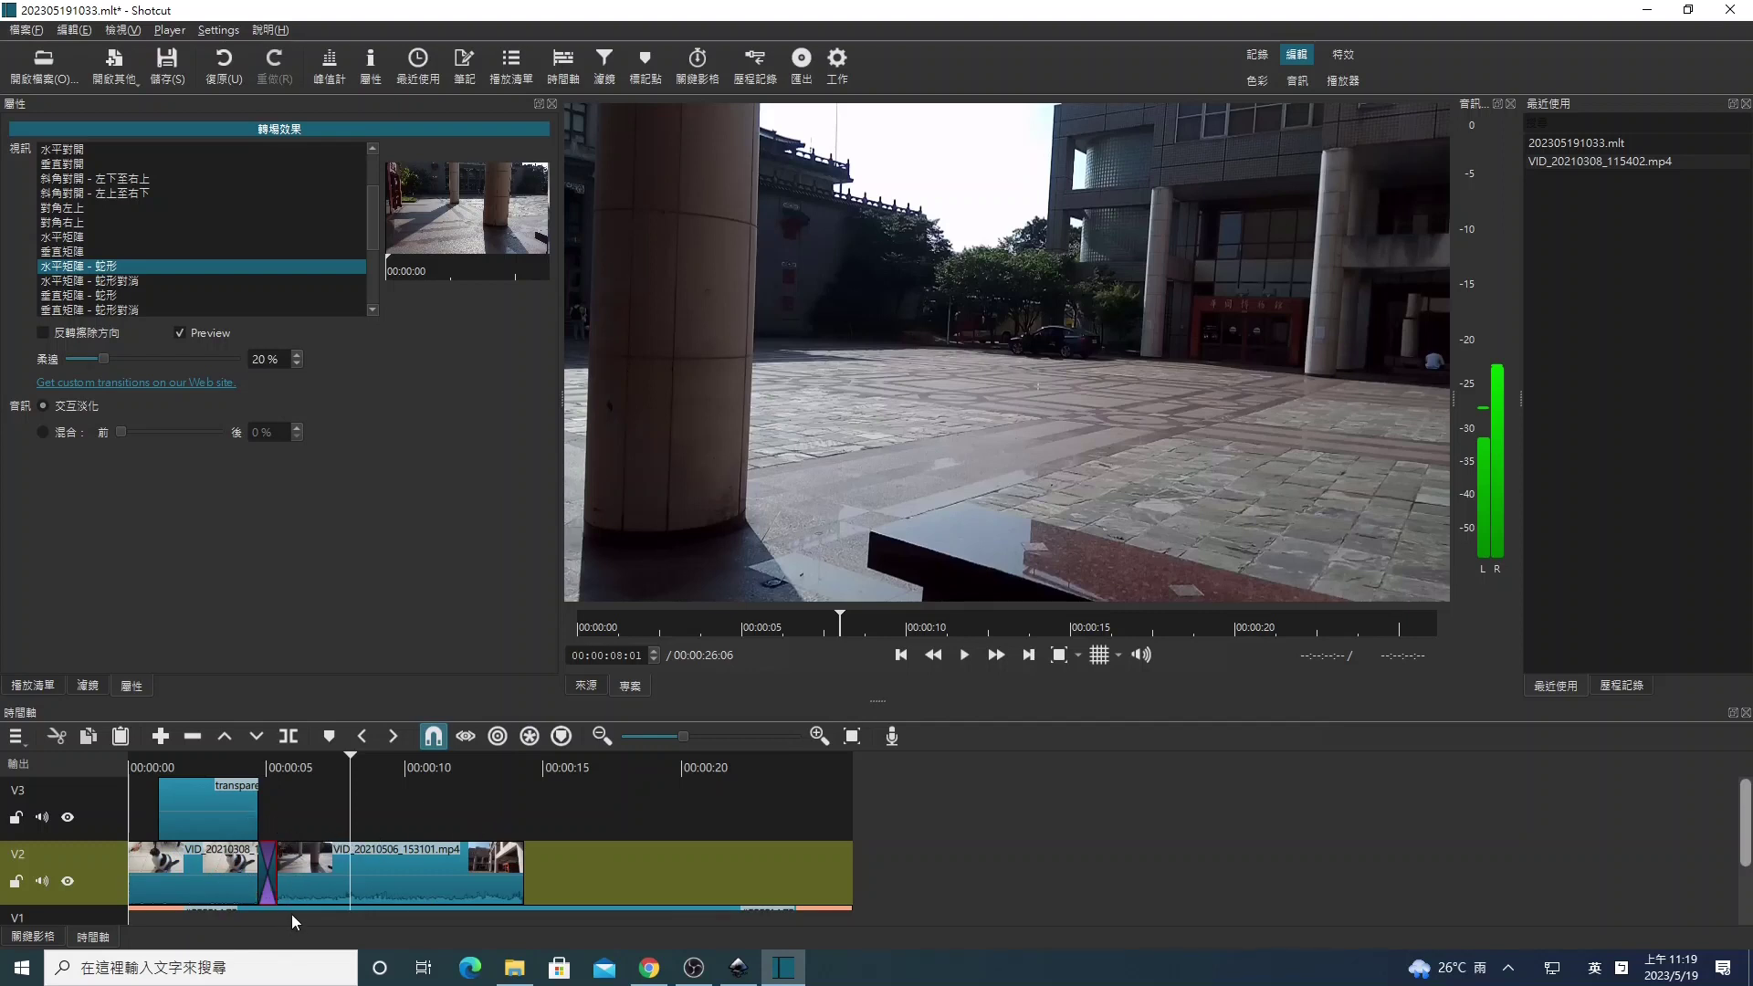
# - Delete the transition between the two clips on track V2
pyautogui.click(270, 766)
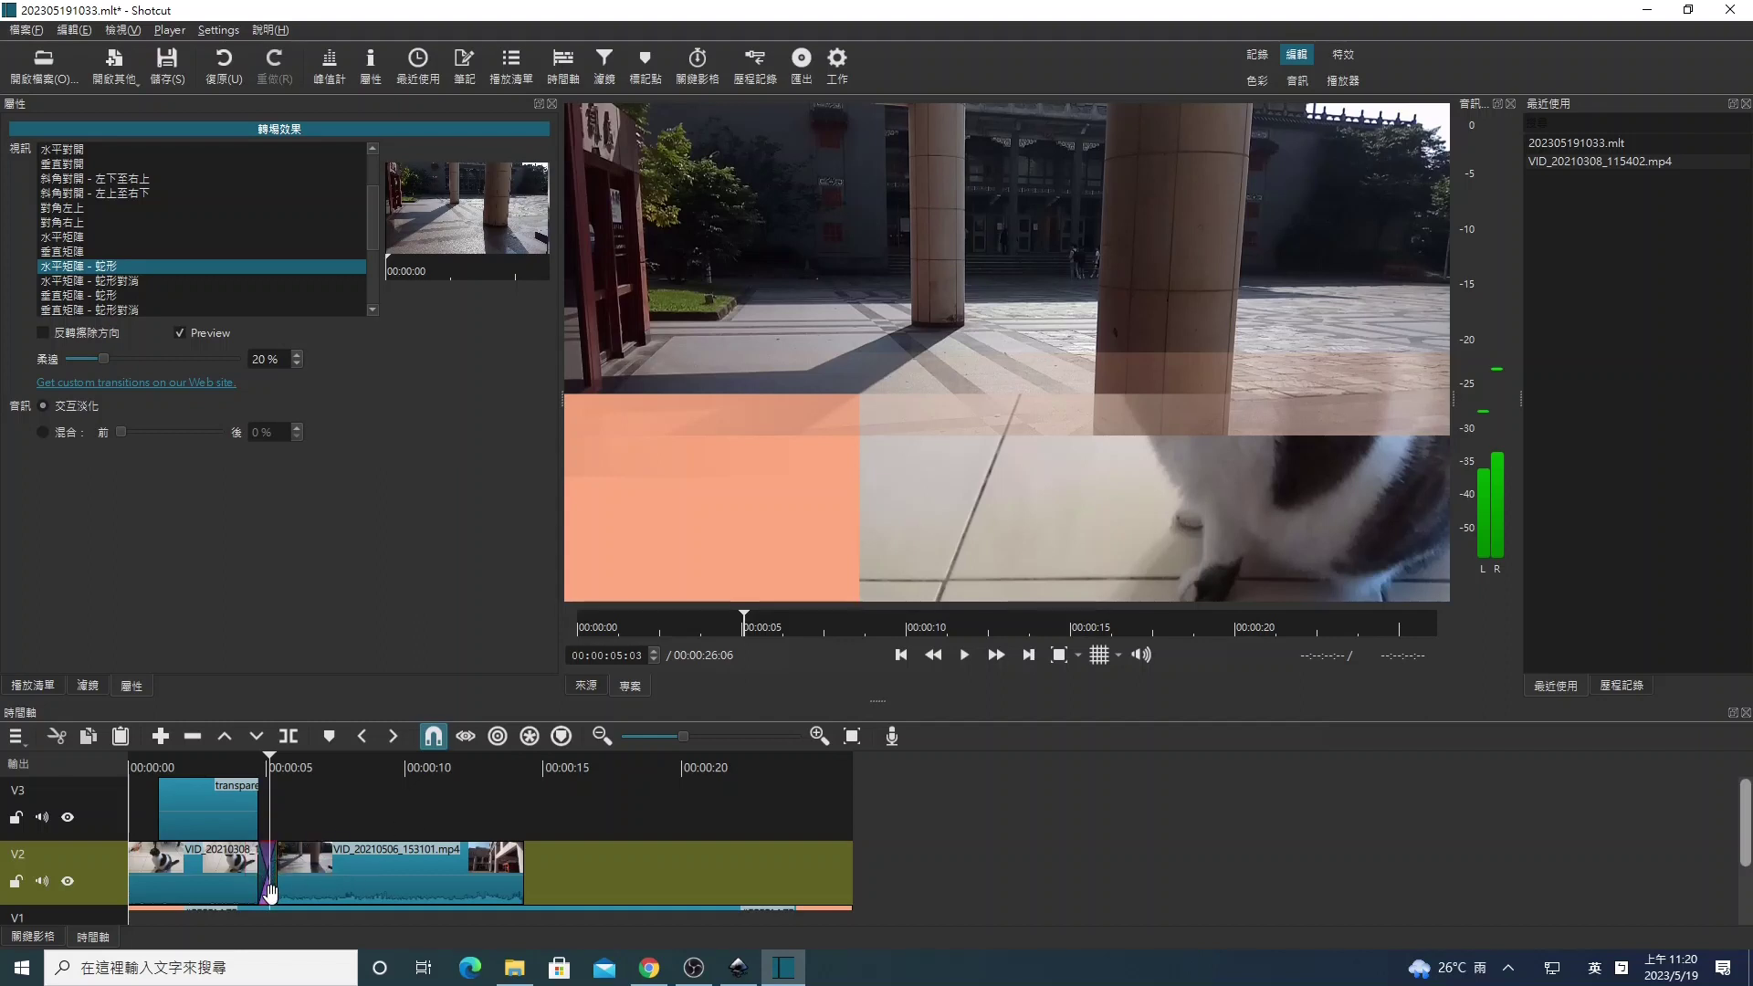
pyautogui.click(339, 760)
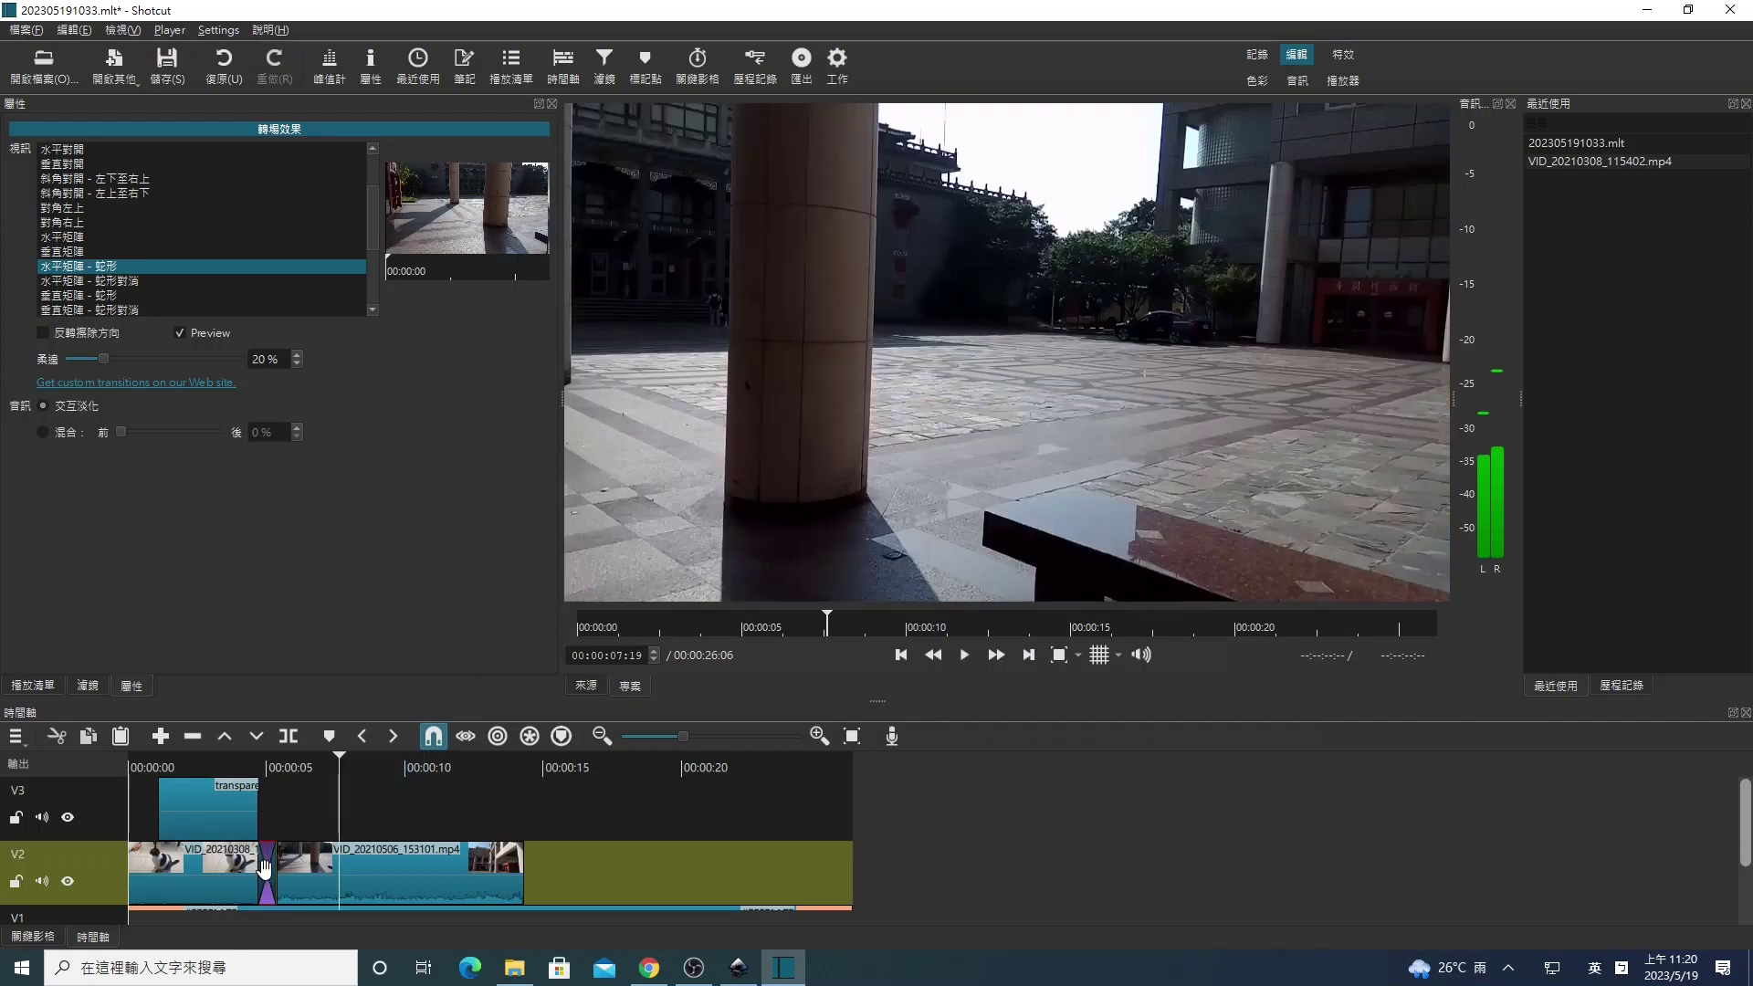
pyautogui.click(193, 736)
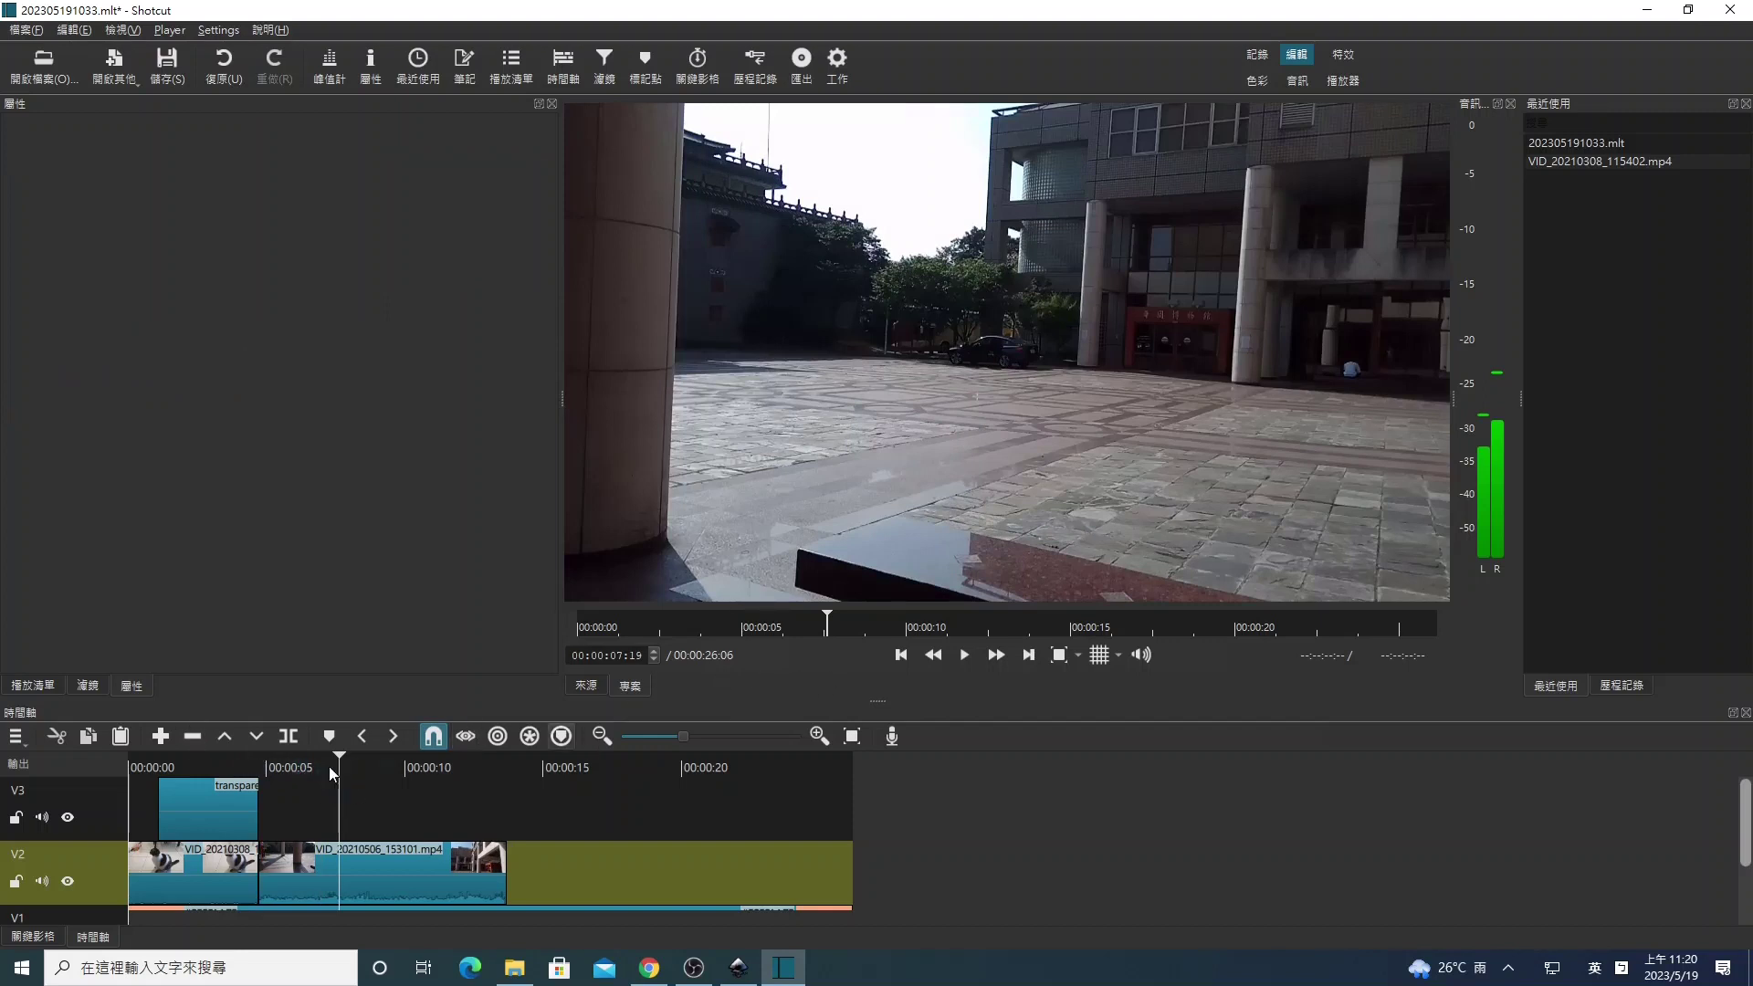
# - Play back the direct cut between the two V2 clips without a transition
pyautogui.click(244, 767)
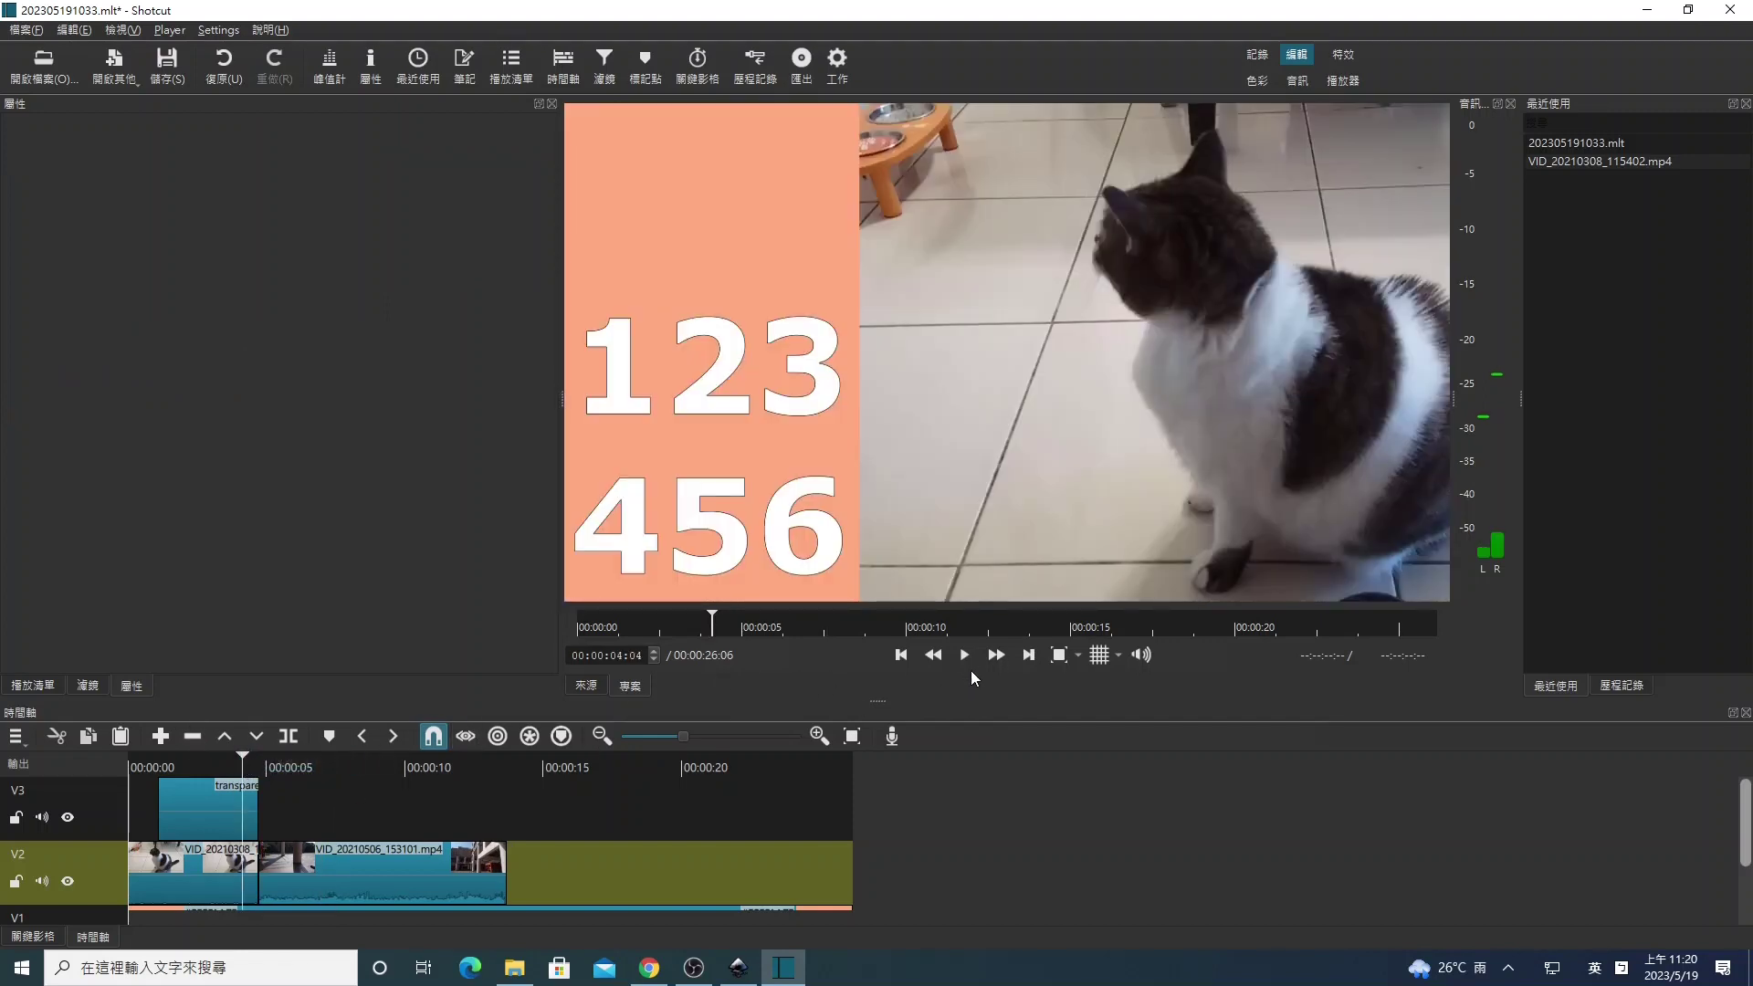
pyautogui.click(966, 653)
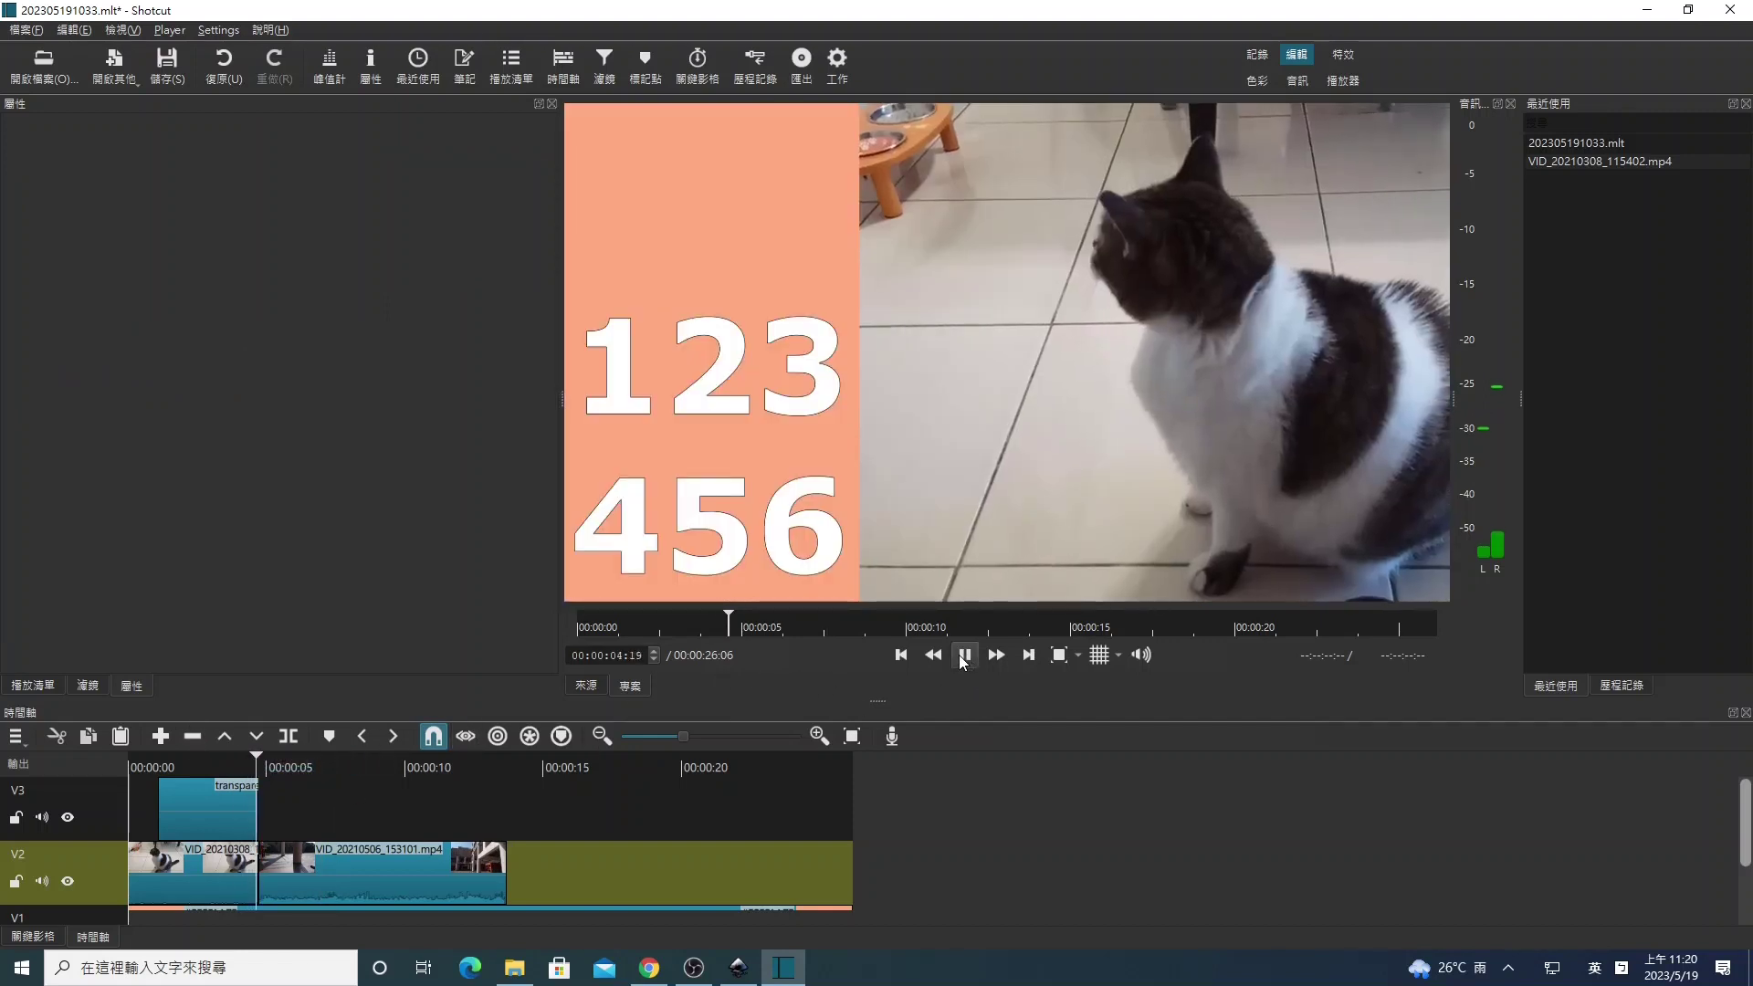
pyautogui.click(966, 655)
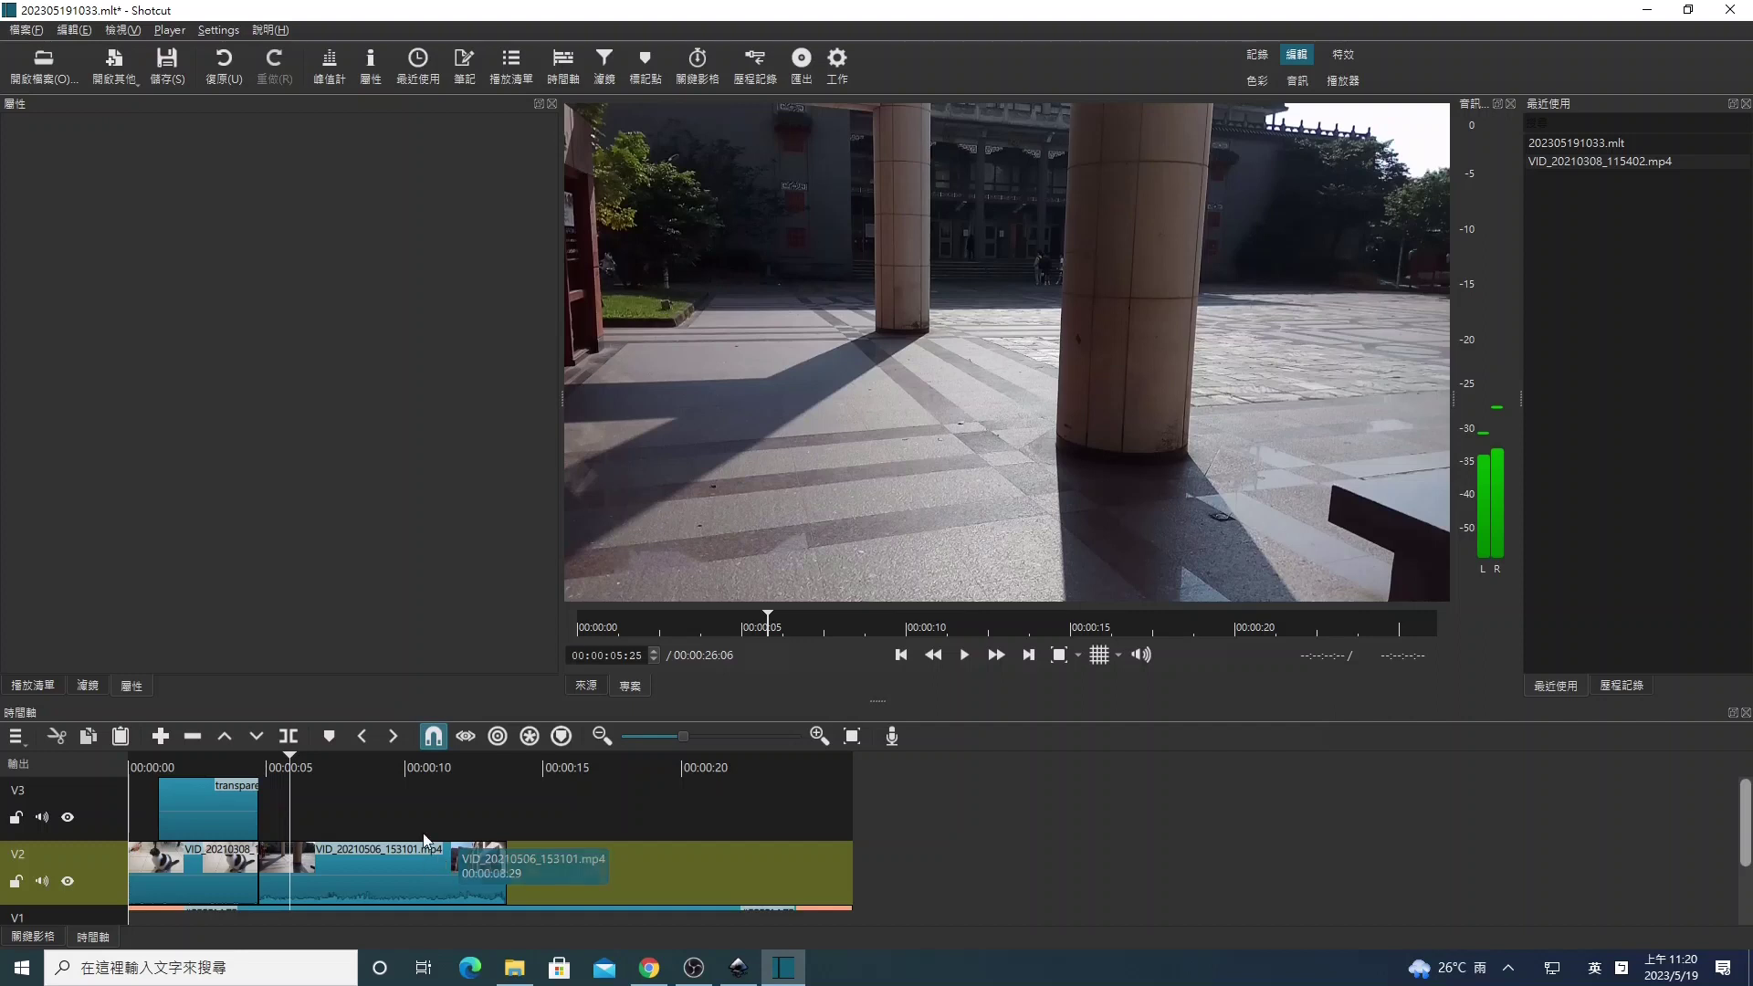
# - Move the V3 text clip to the timeline start and overlap the V2 clips again for a longer transition
pyautogui.moveTo(203, 816); pyautogui.dragTo(173, 815)
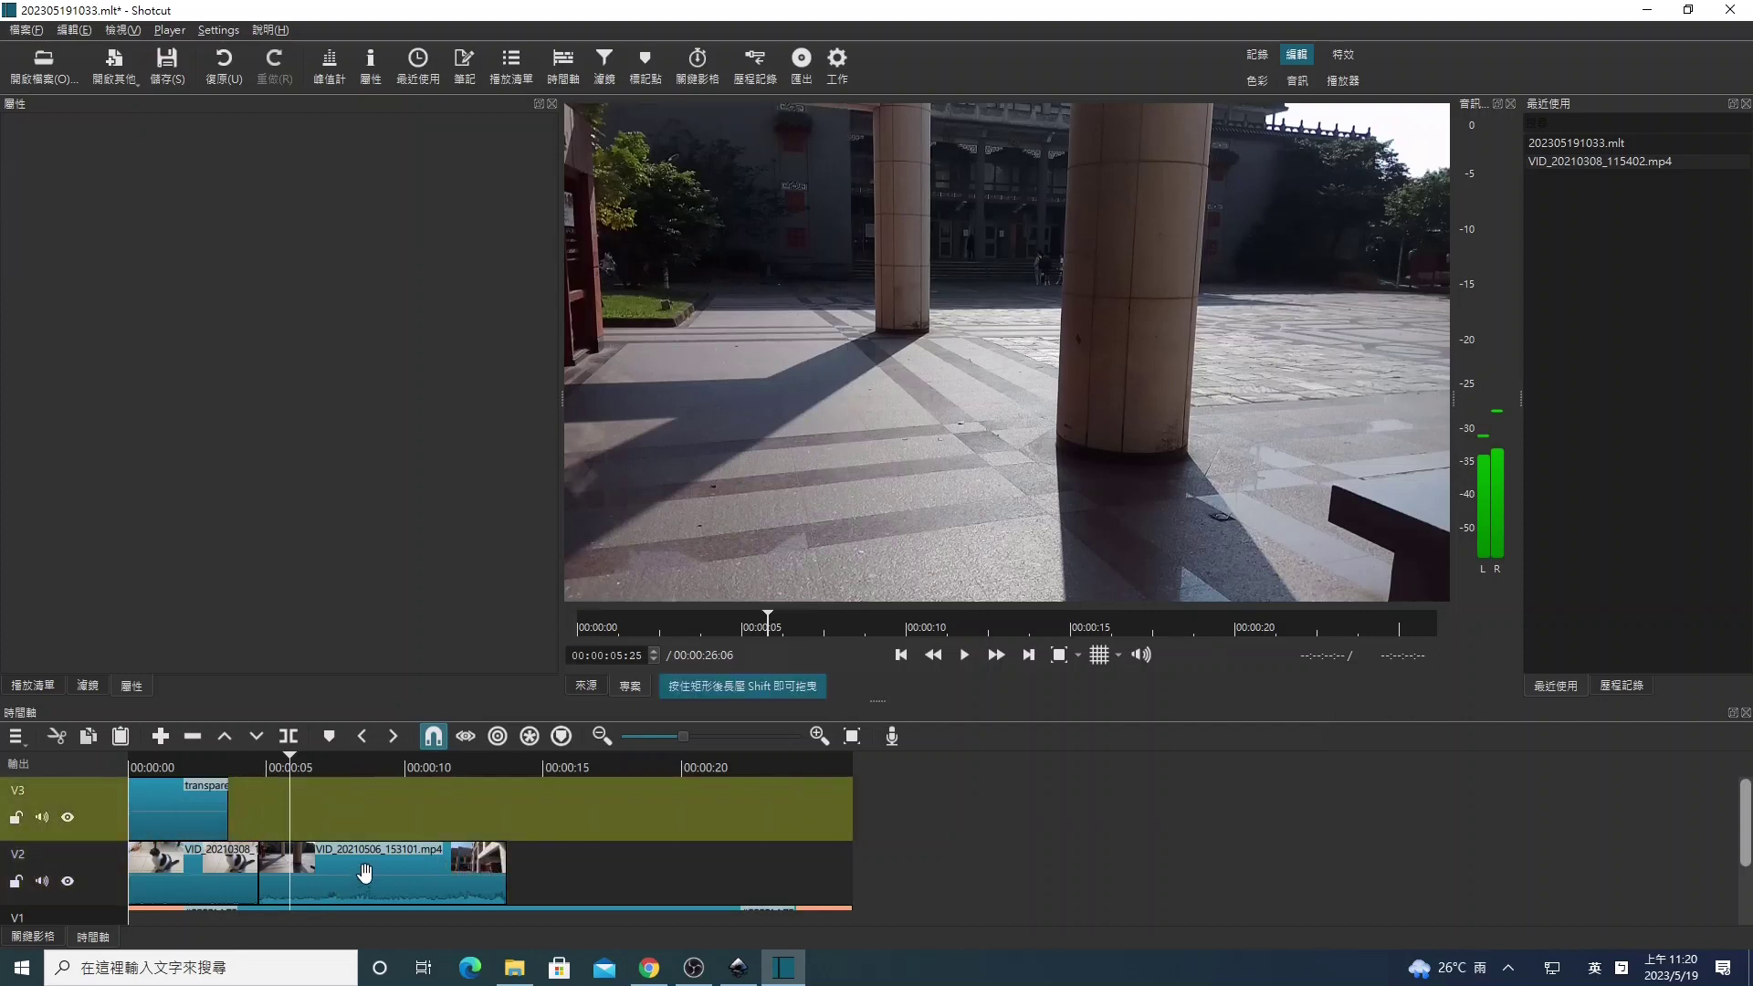
pyautogui.moveTo(357, 878); pyautogui.dragTo(326, 883)
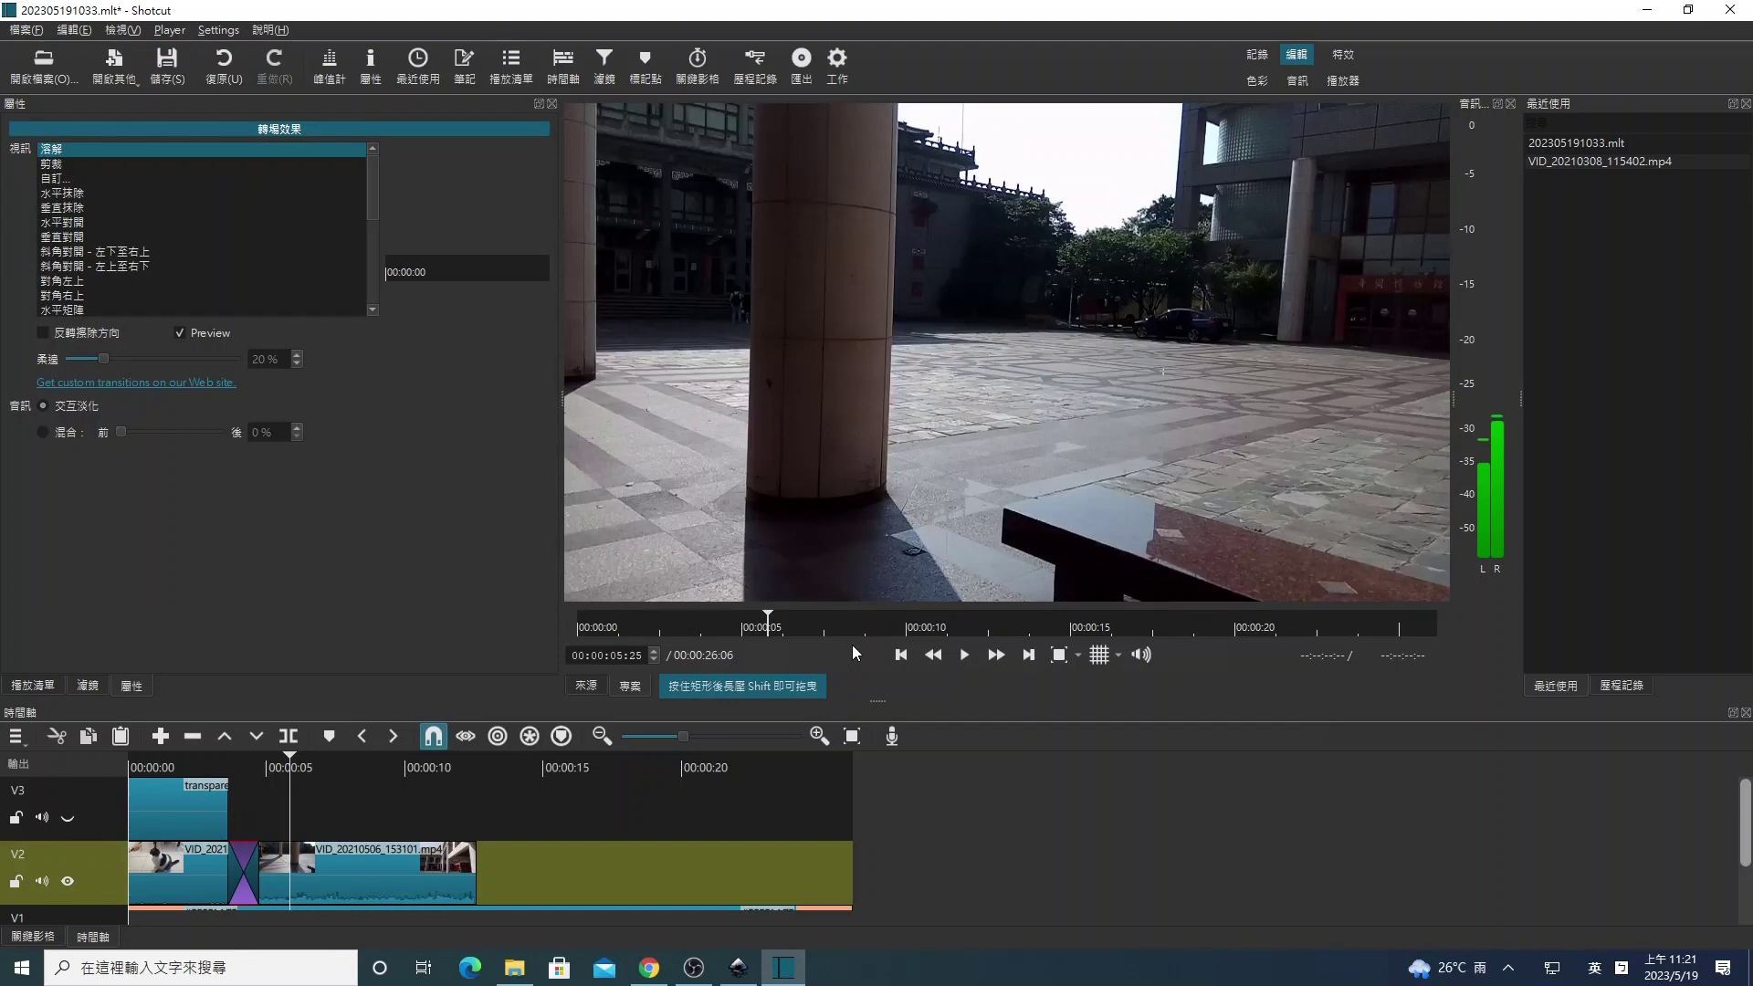
# - Play back the lengthened 溶解 transition from shortly before the overlap of the two V2 clips into the courtyard clip
pyautogui.click(901, 654)
pyautogui.click(900, 655)
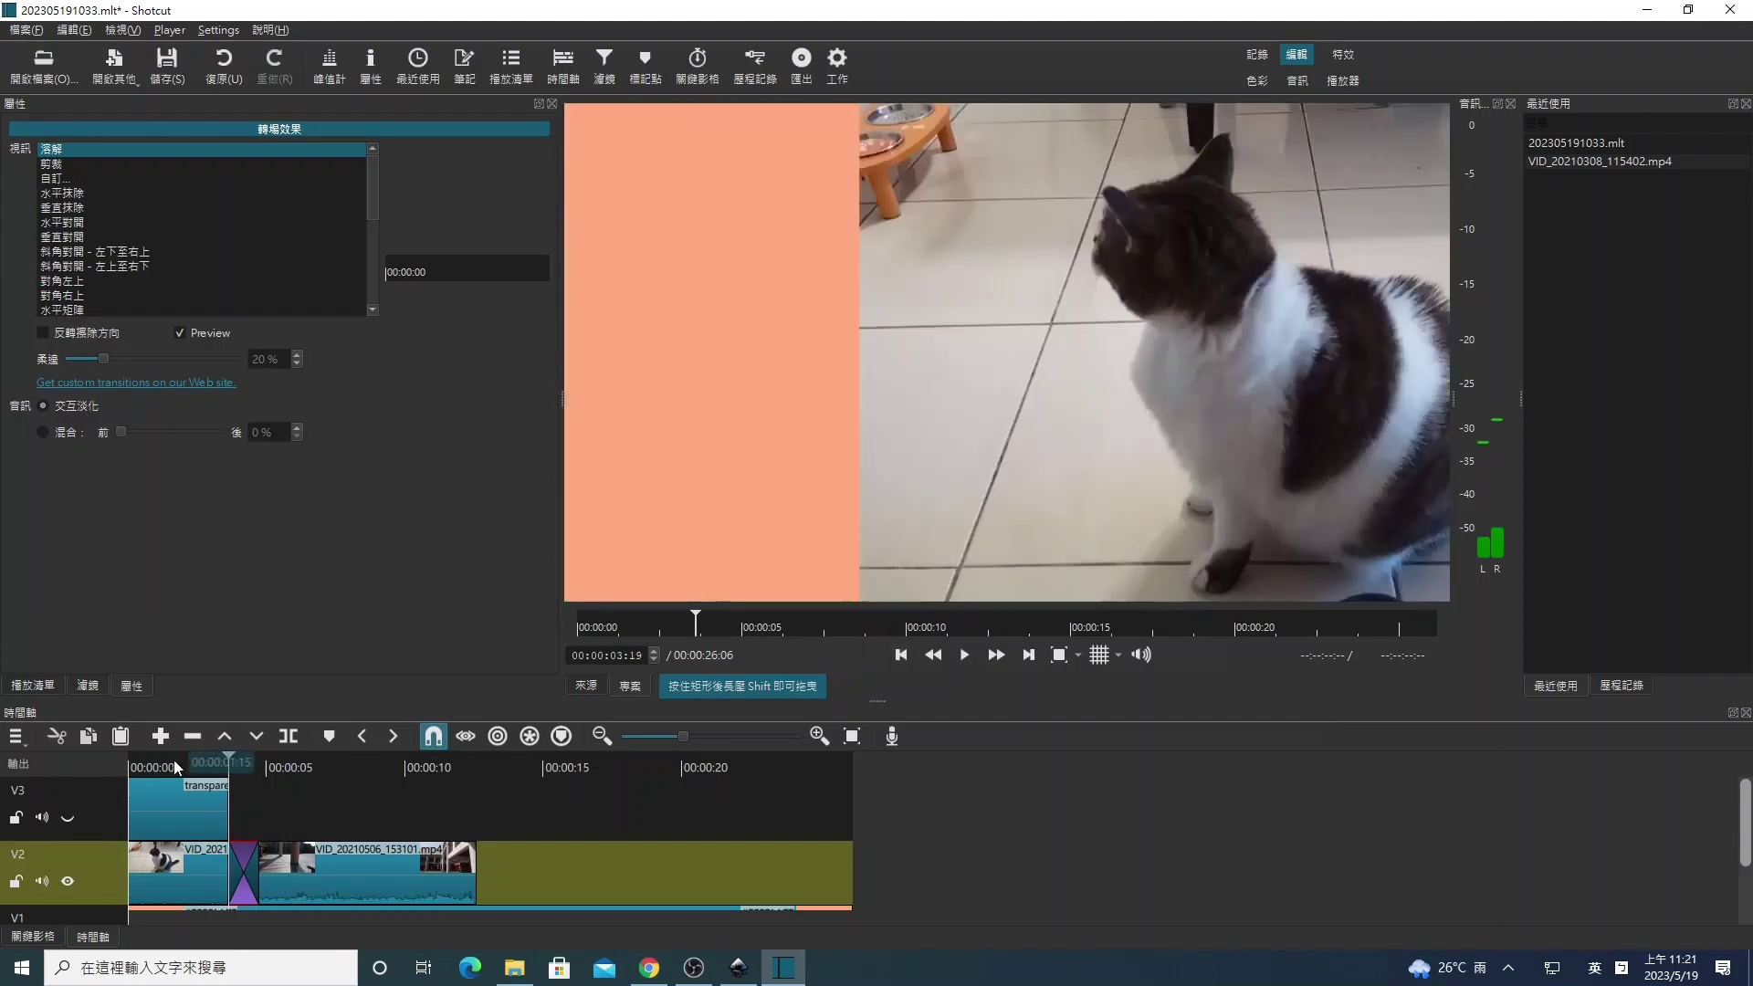
pyautogui.click(199, 759)
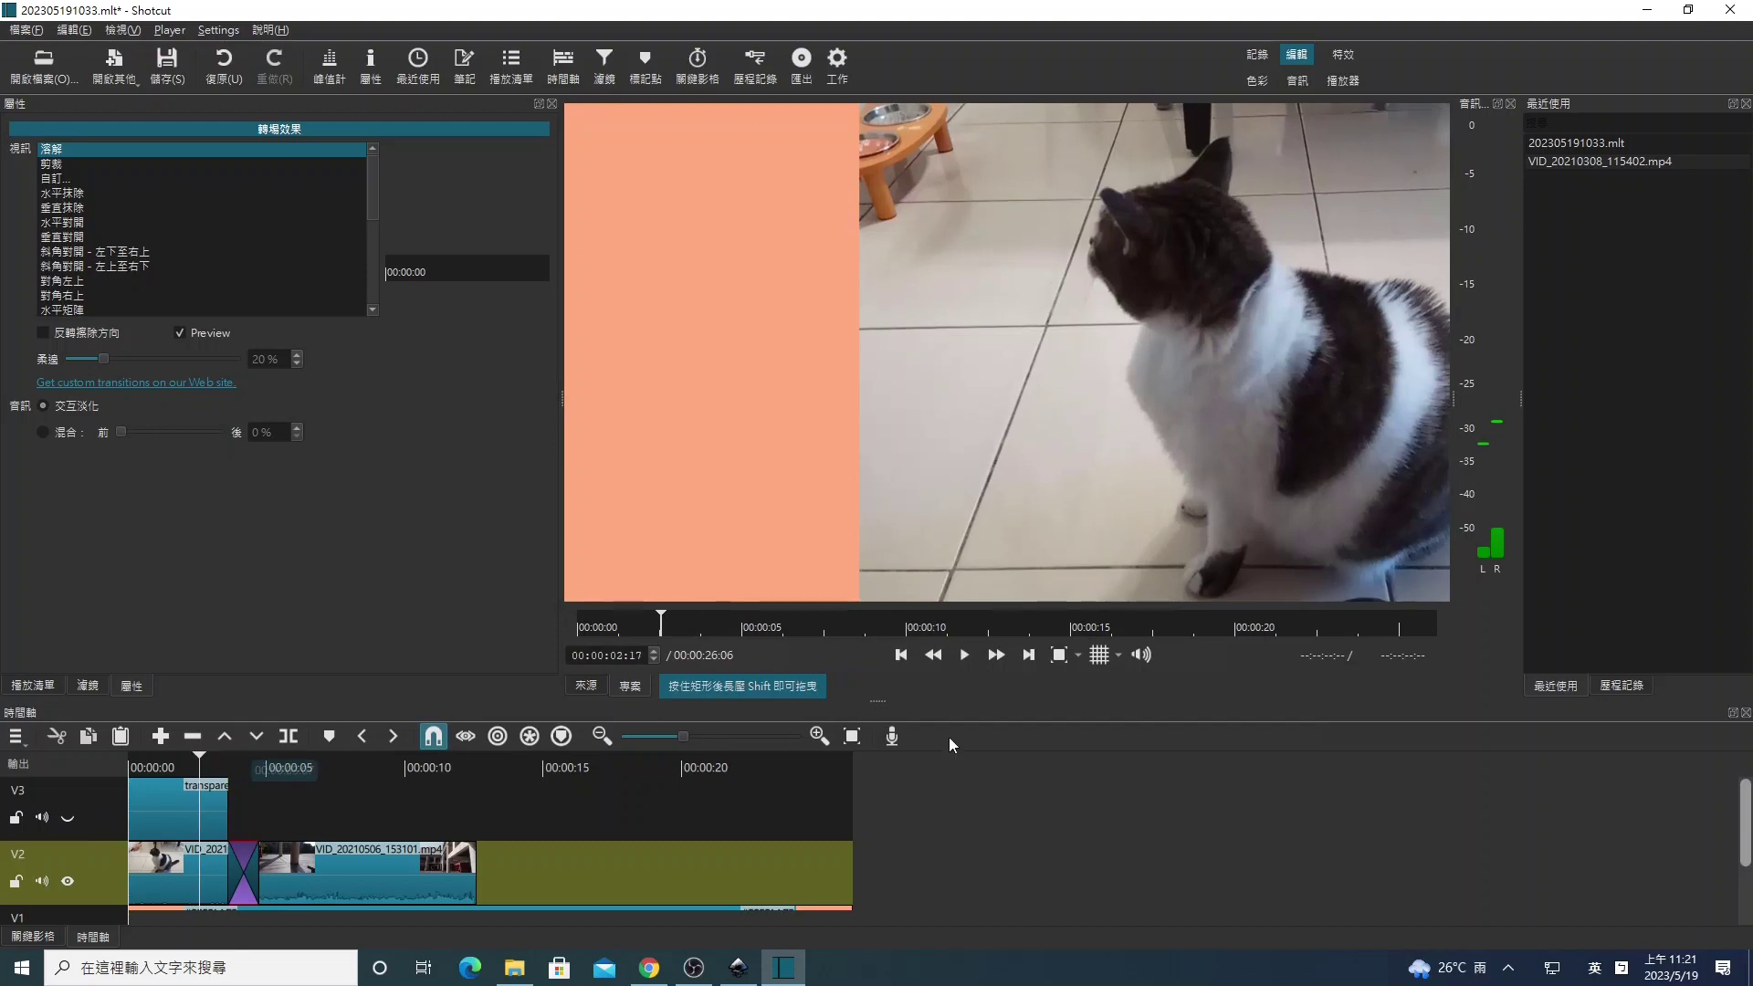
pyautogui.click(972, 657)
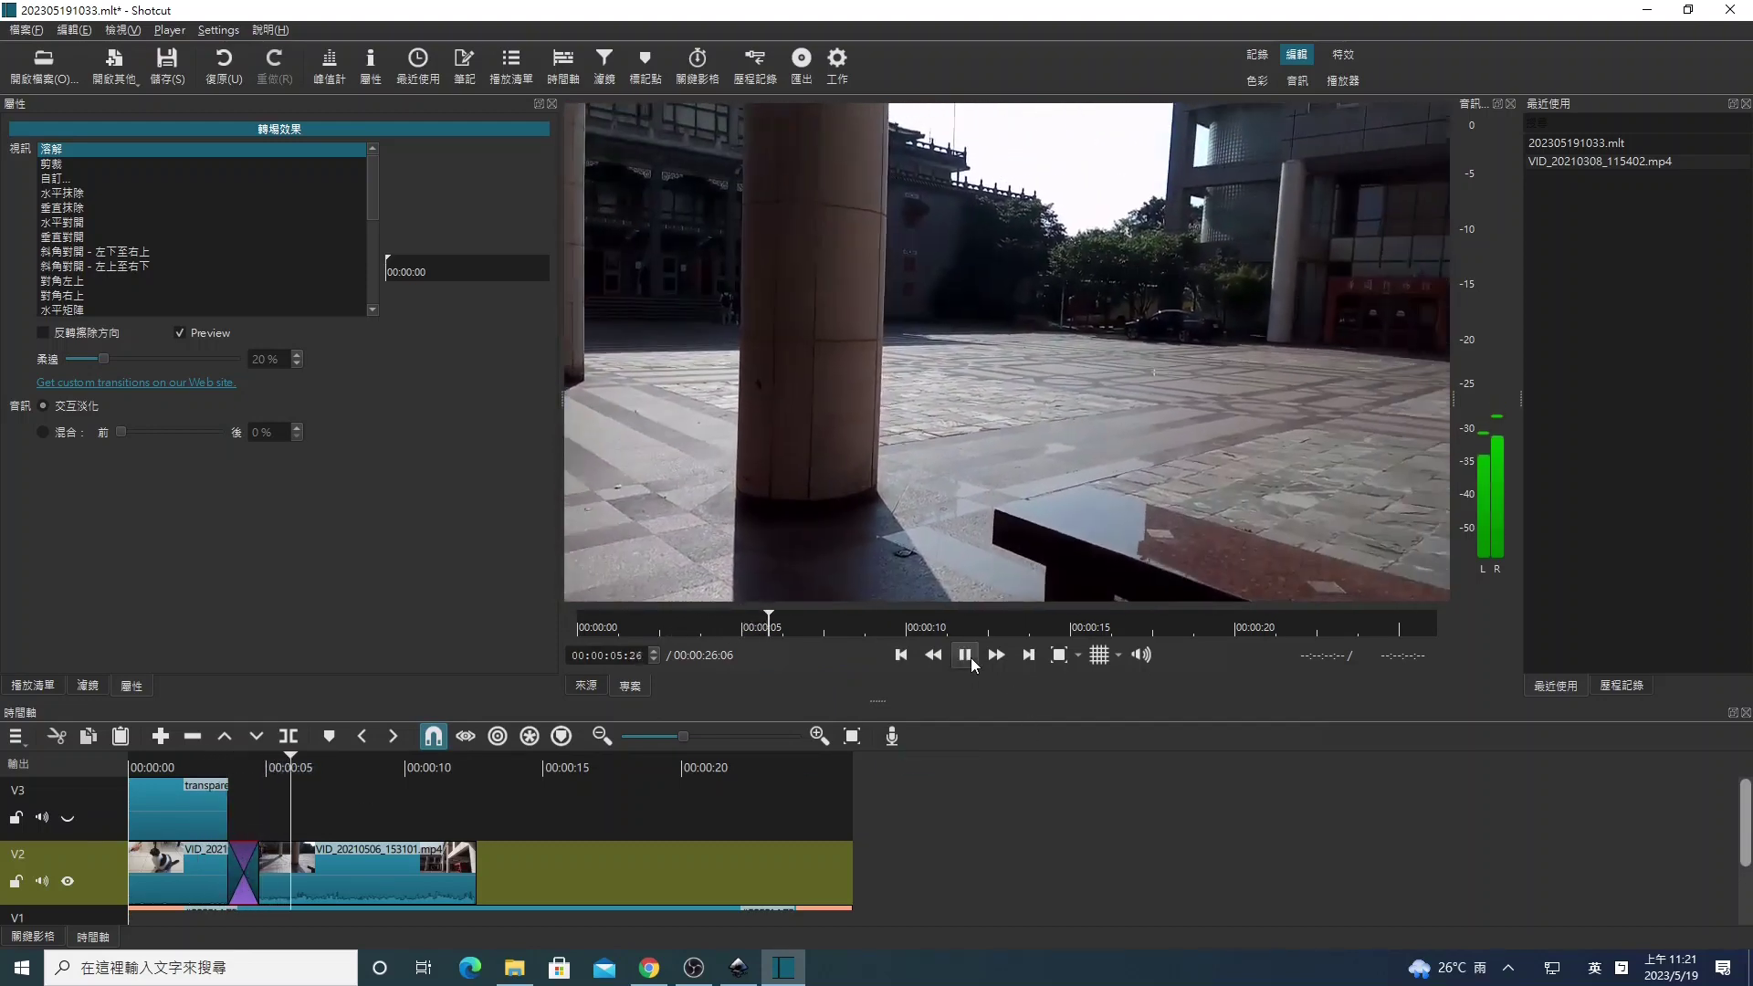
pyautogui.click(968, 657)
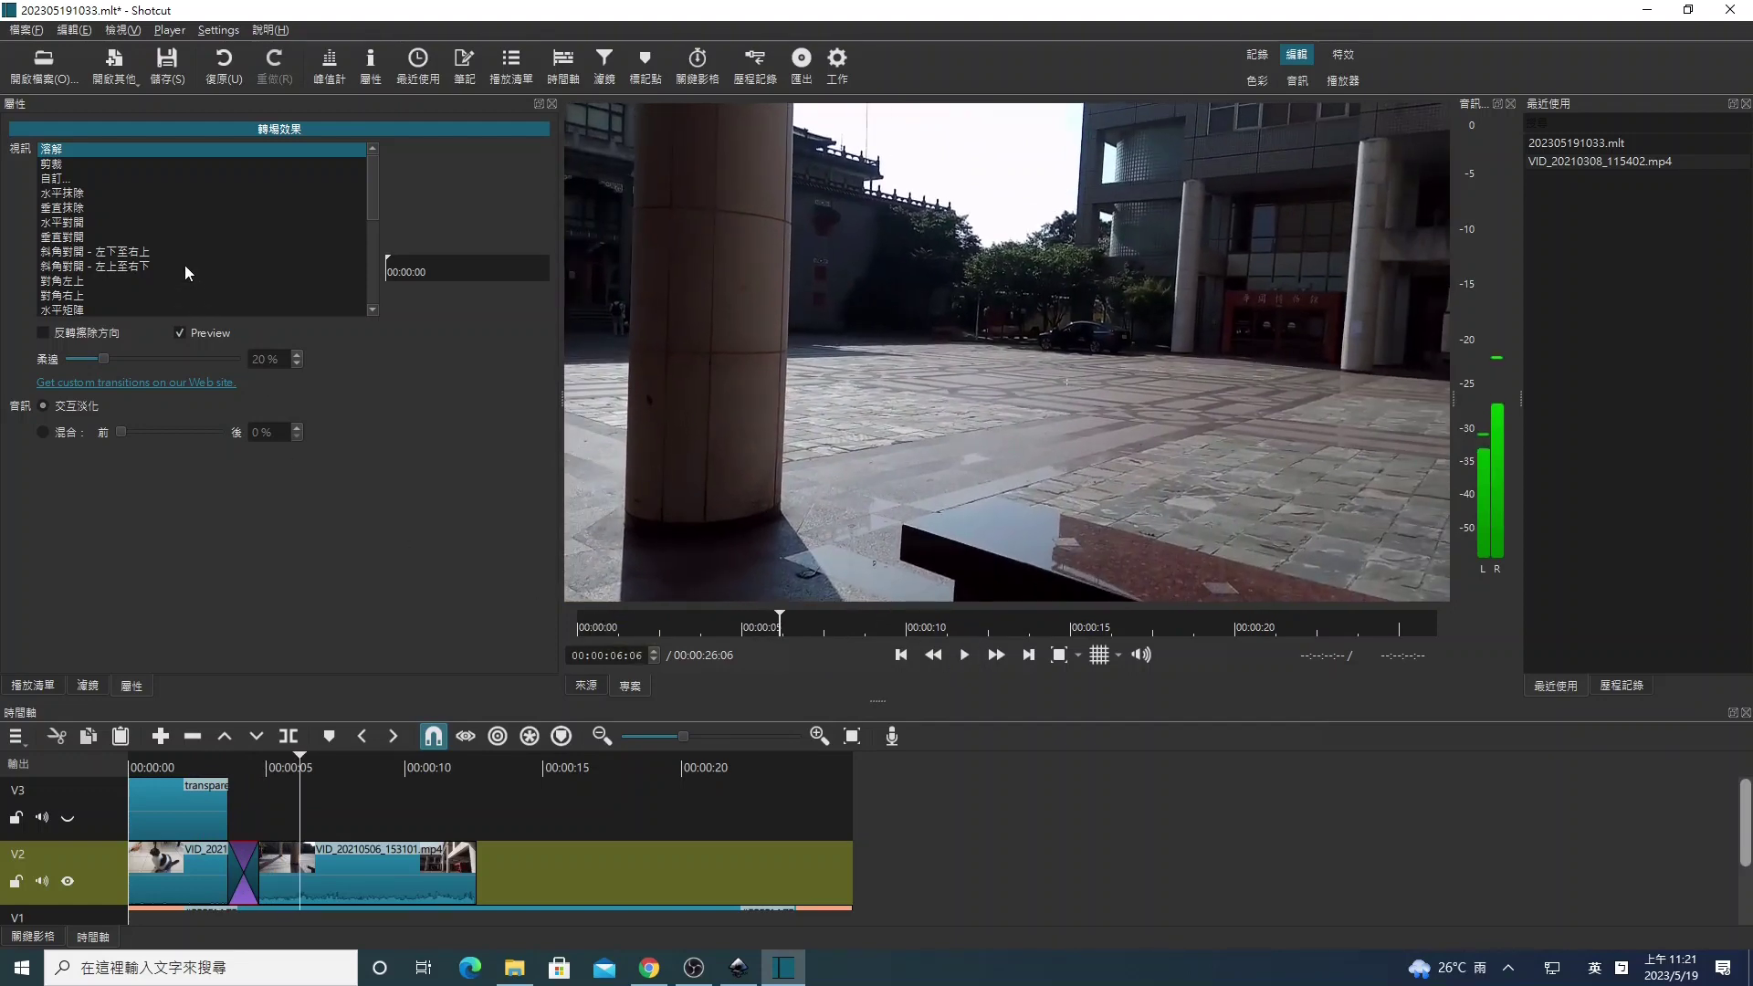
# - Change the video transition between the two V2 clips to 水平對開 and play it back from just before the overlap
pyautogui.click(65, 225)
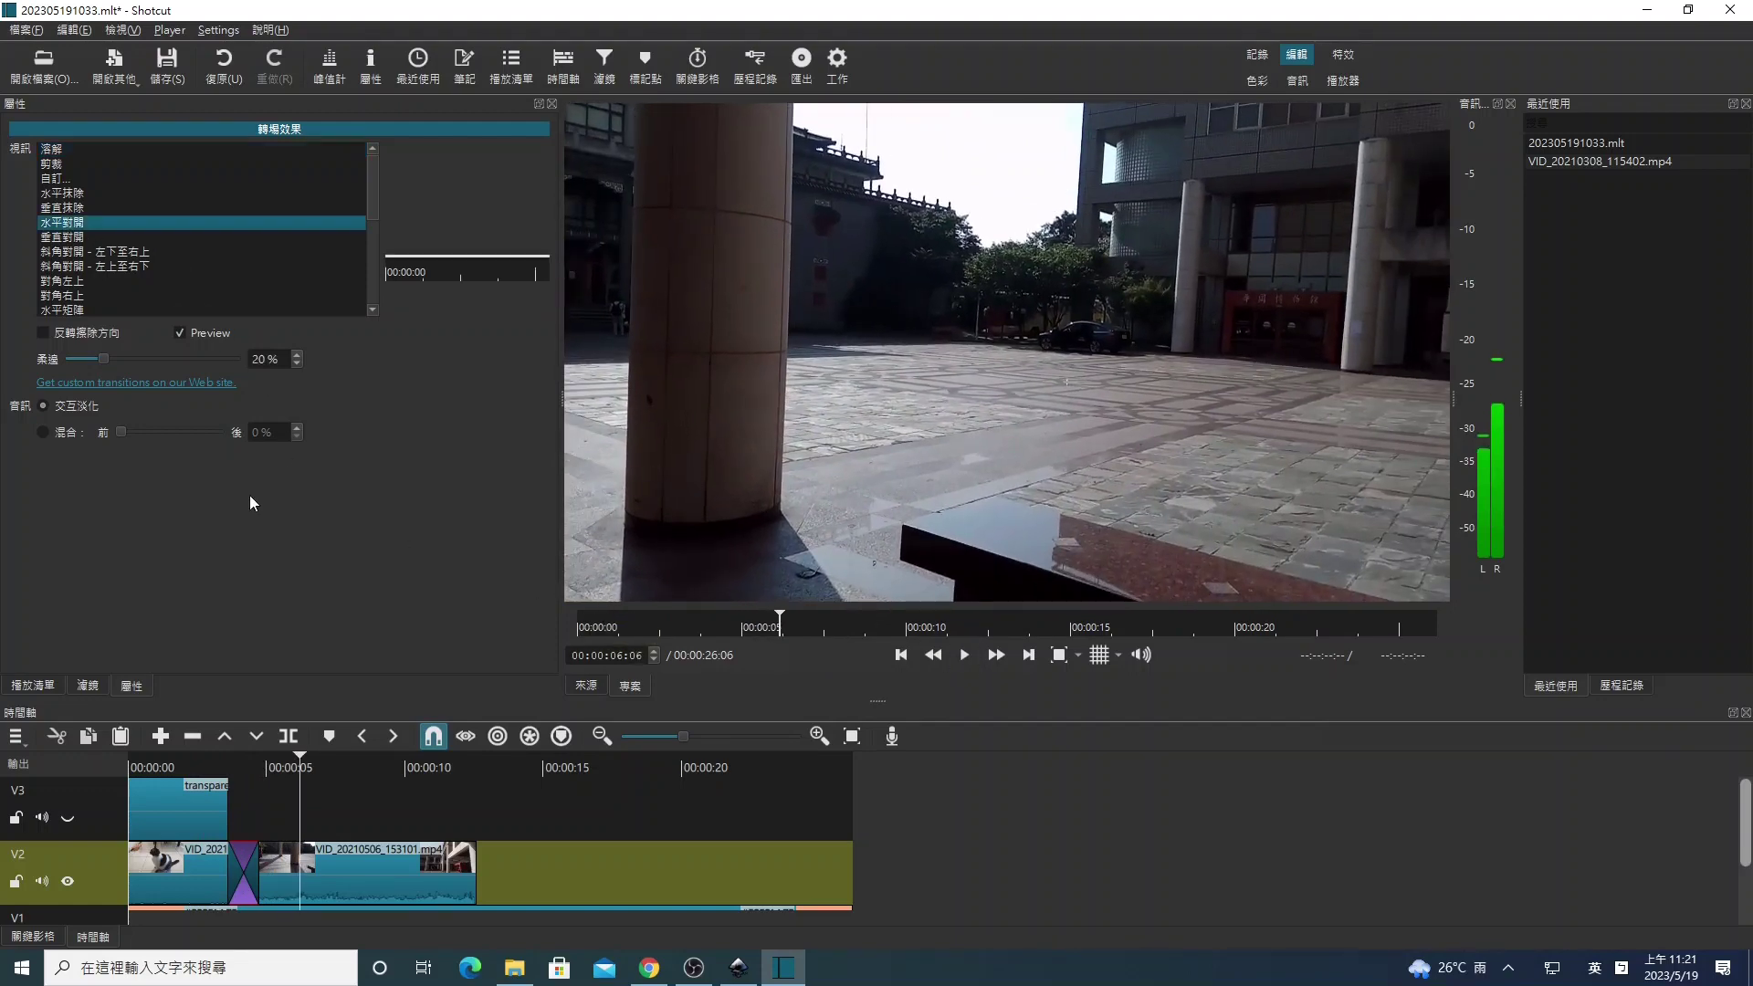
pyautogui.click(202, 759)
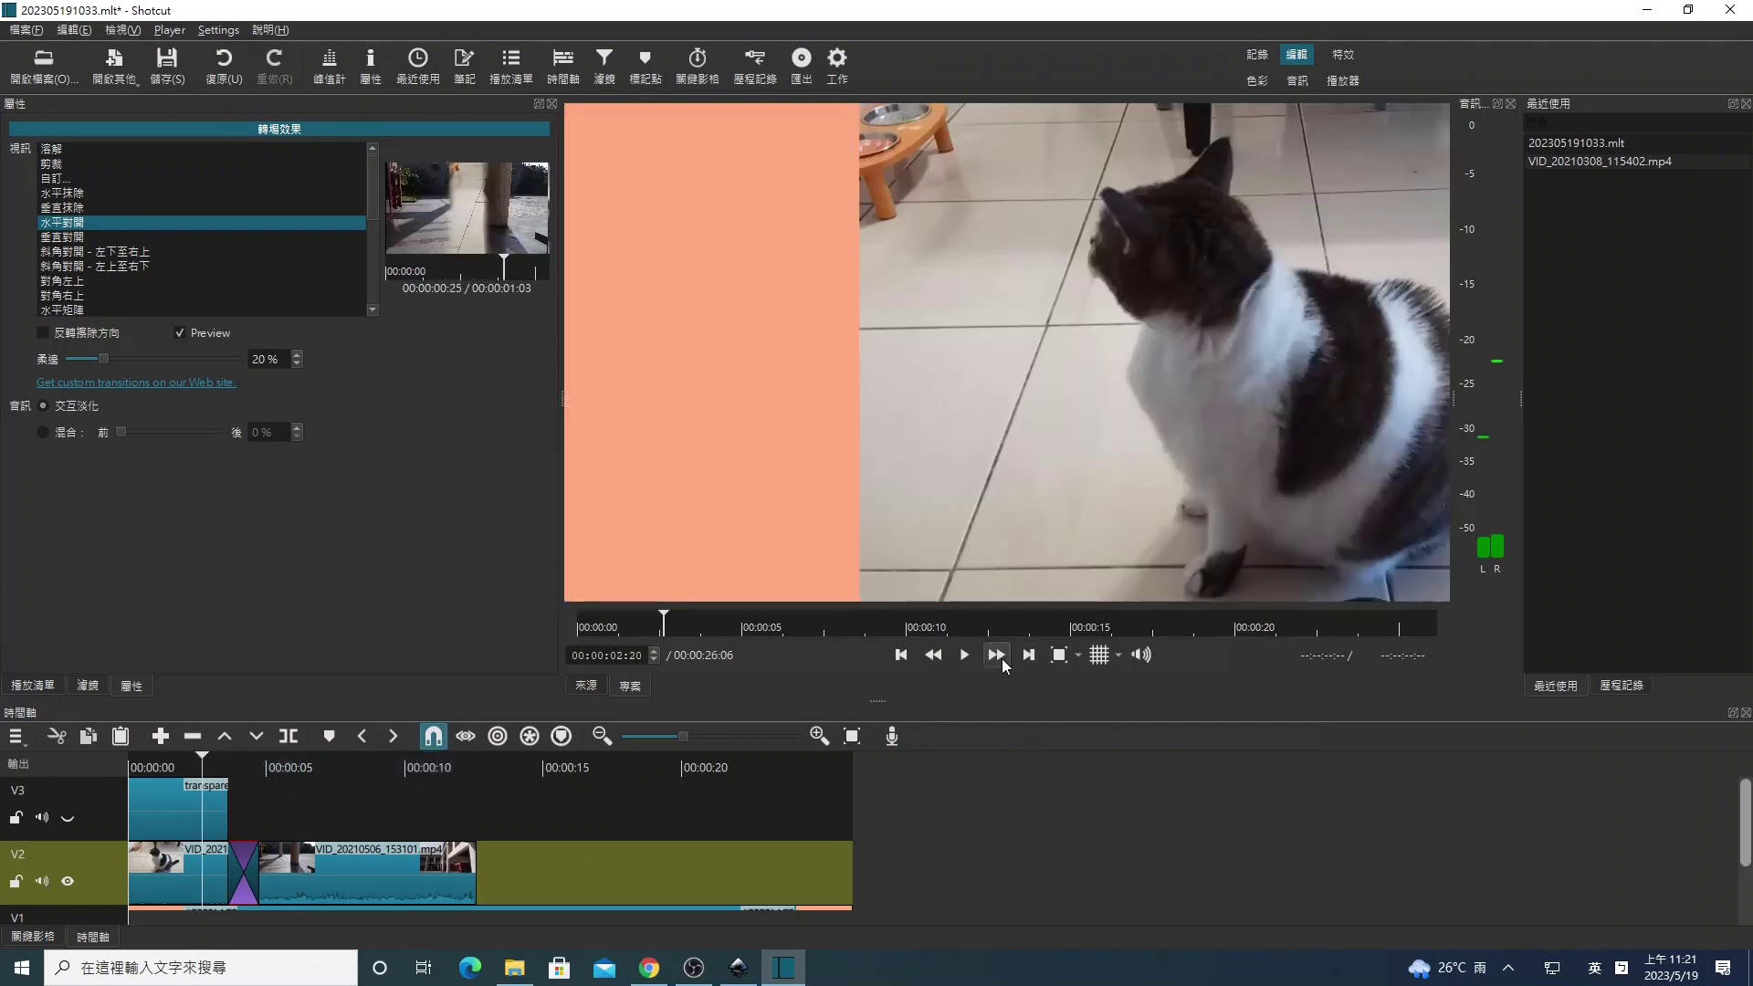
pyautogui.click(965, 656)
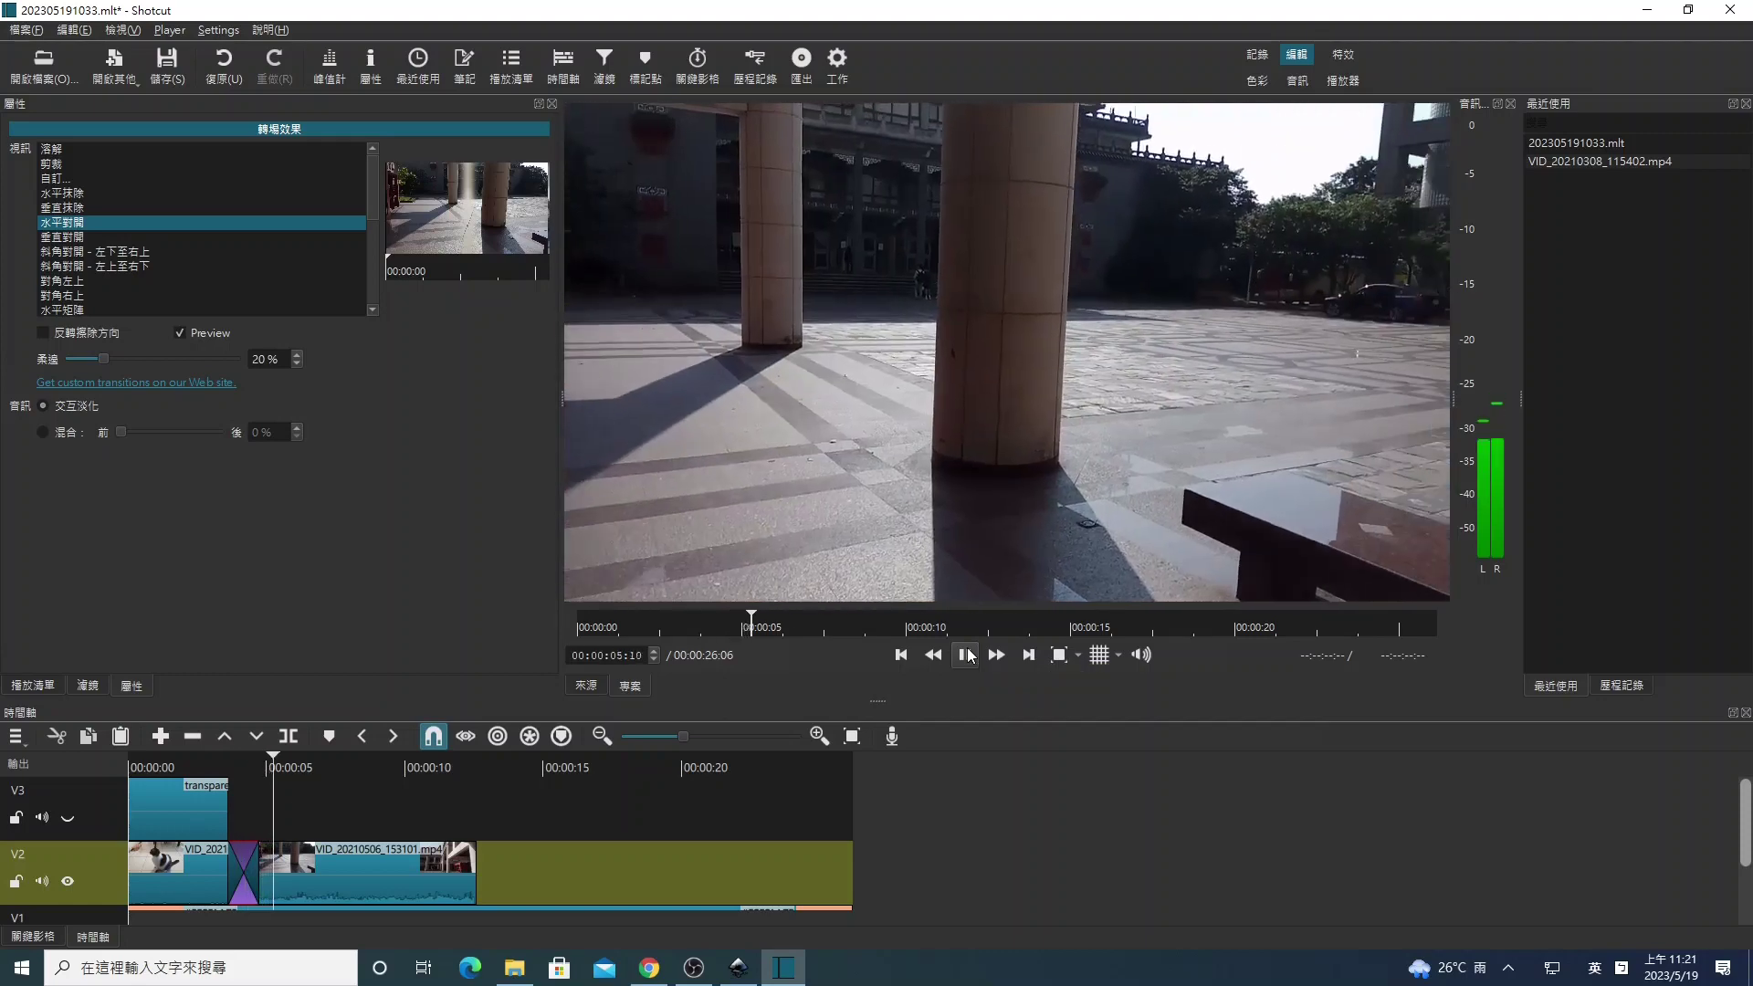
pyautogui.click(967, 656)
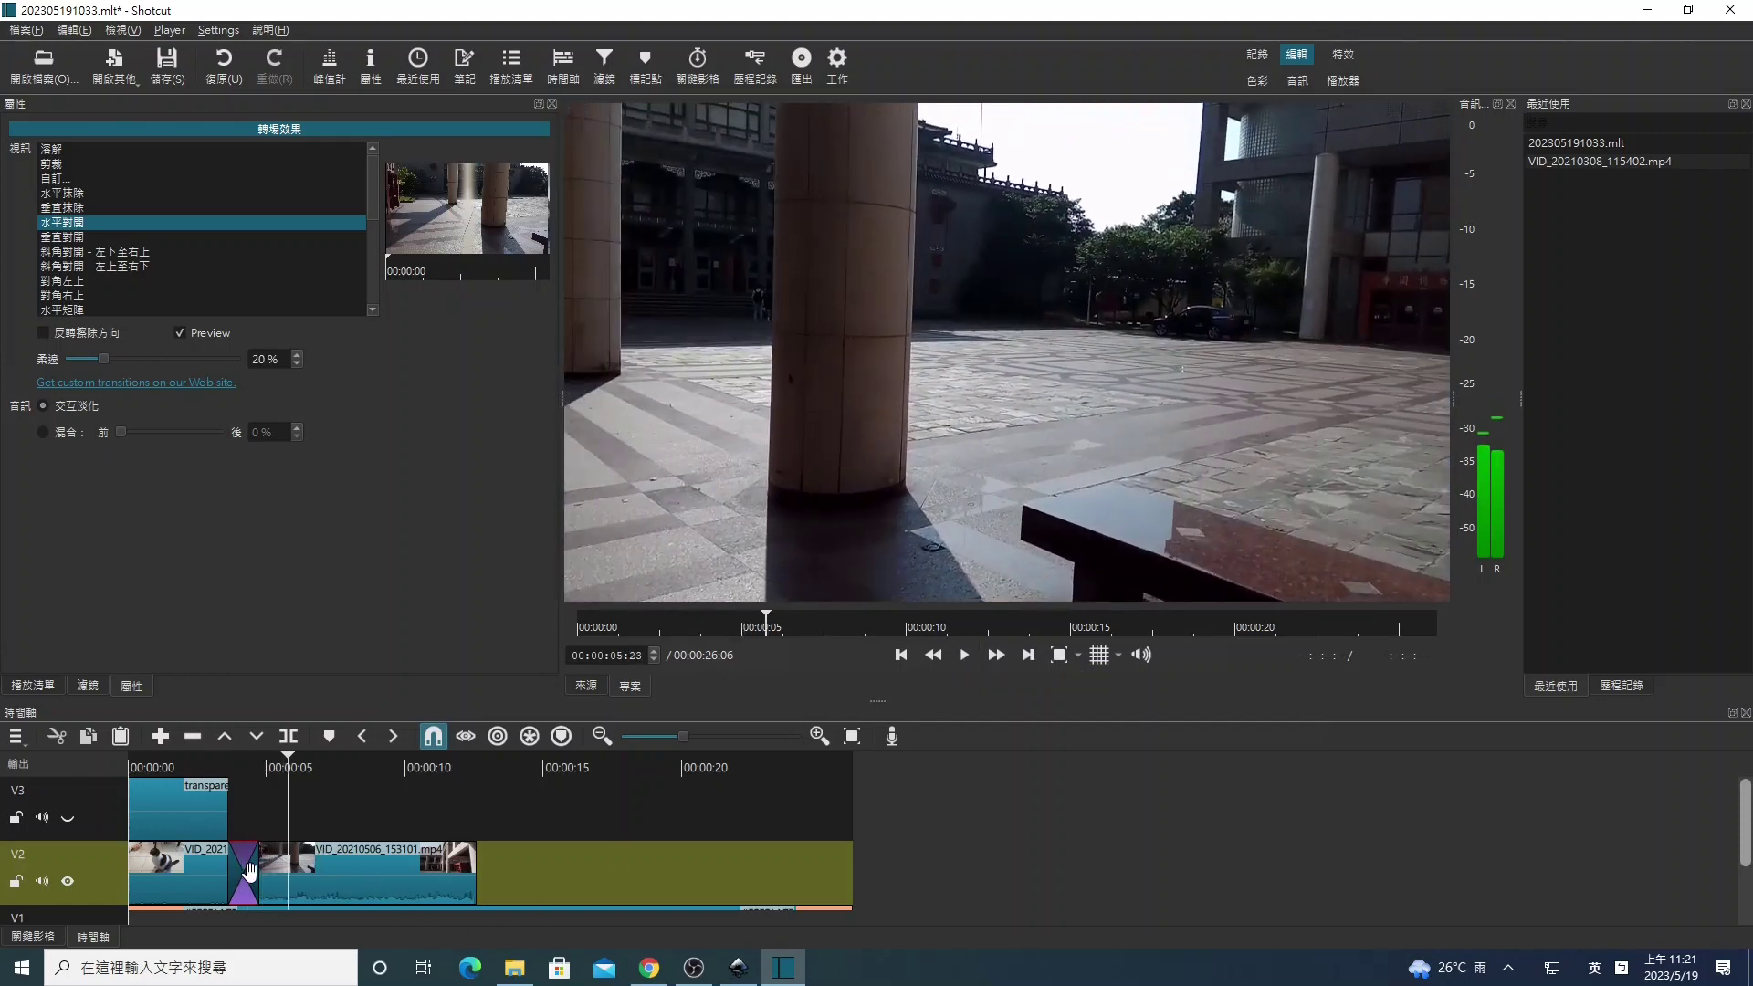